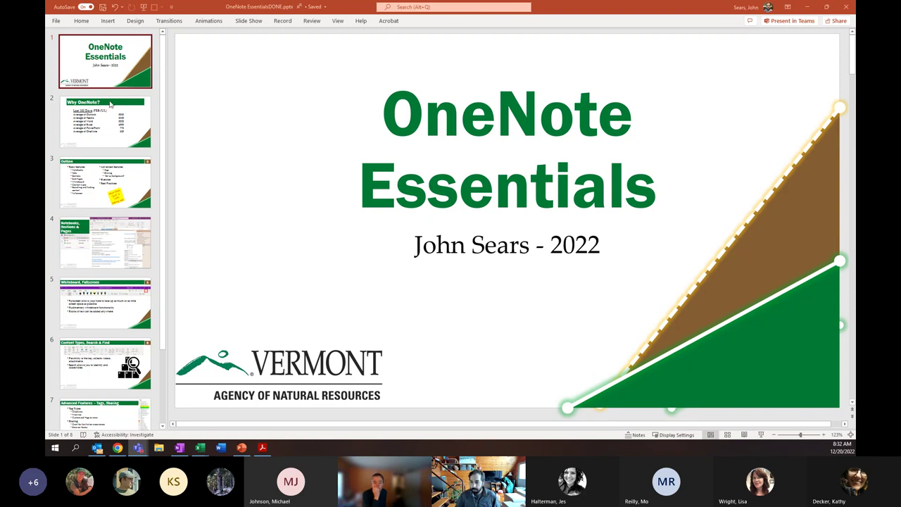
Show the "Why OneNote?" slide, pointing out the OneNote usage average, and continue to the Outline slide.
{"action": "left_click", "coordinate": [104, 117]}
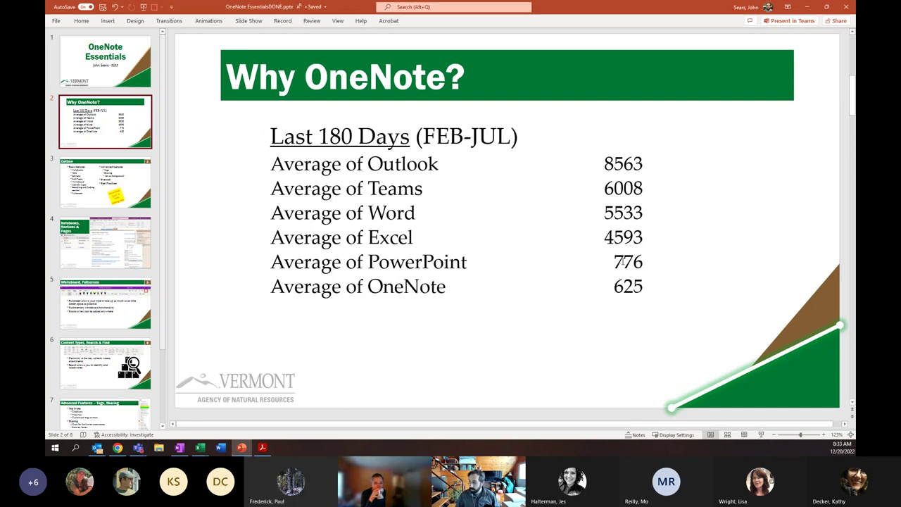
{"action": "left_click_drag", "start_coordinate": [616, 285], "coordinate": [644, 286]}
{"action": "left_click", "coordinate": [610, 327]}
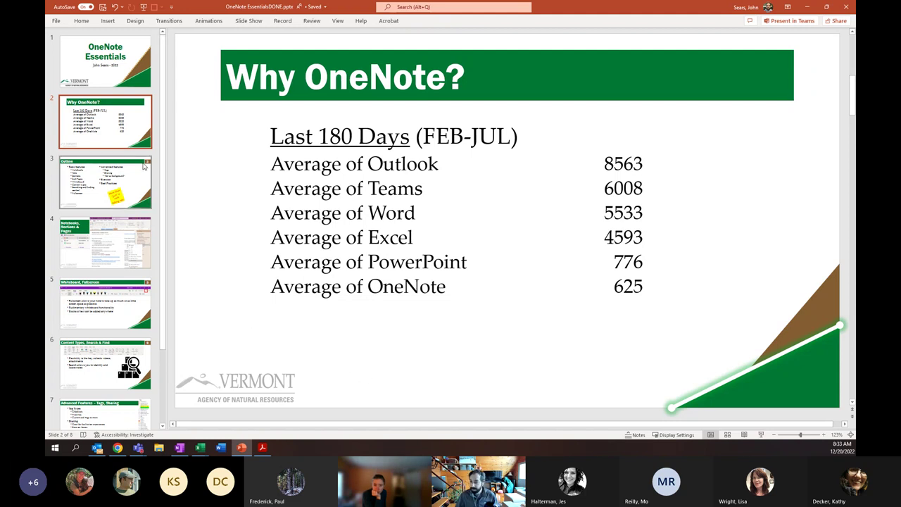
{"action": "left_click", "coordinate": [126, 184]}
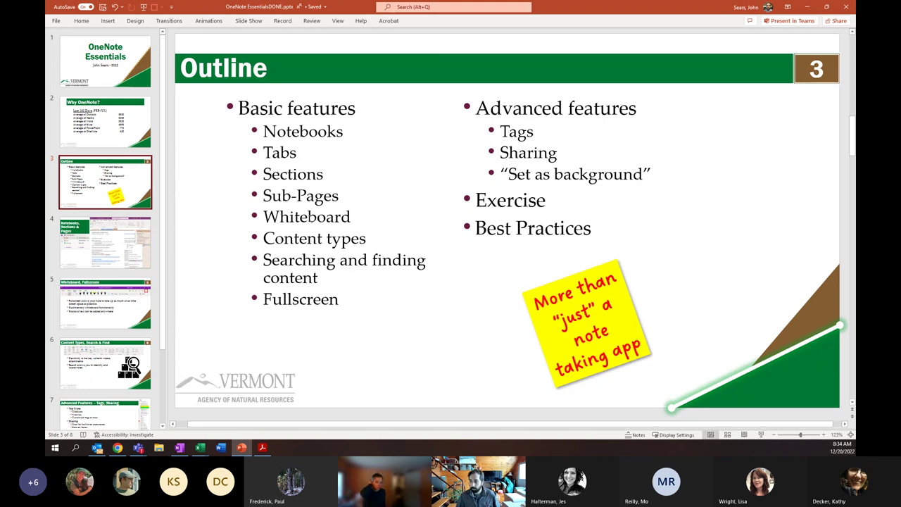
Present the slides on notebooks, sections and pages, on whiteboard and fullscreen, and on content types, search and find.
{"action": "left_click", "coordinate": [105, 242]}
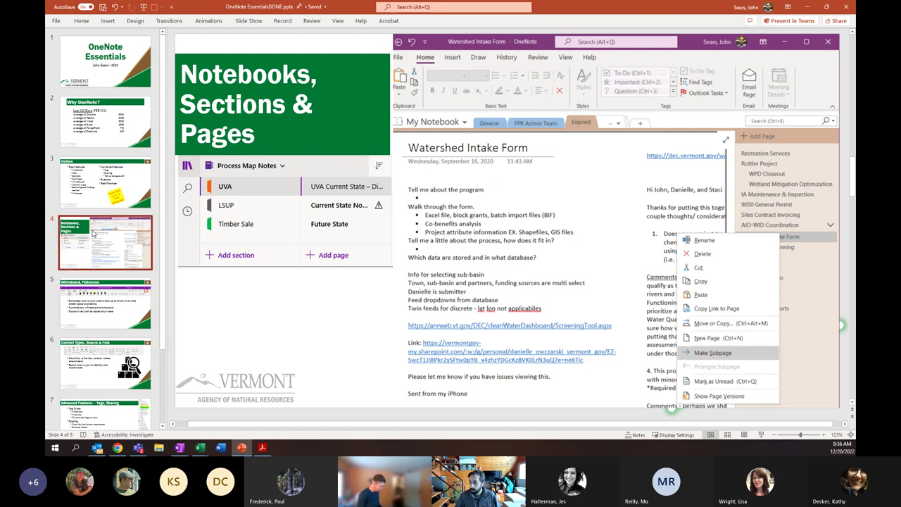
{"action": "left_click", "coordinate": [118, 307]}
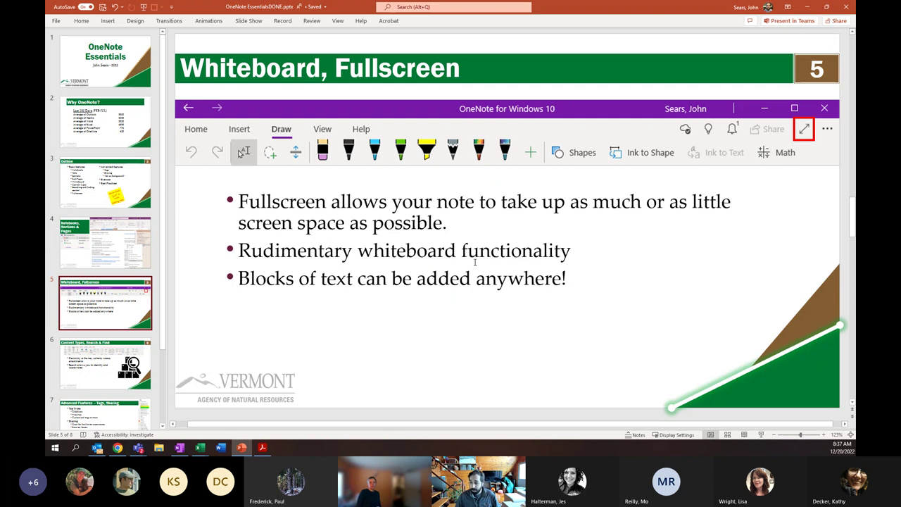
{"action": "left_click", "coordinate": [107, 373]}
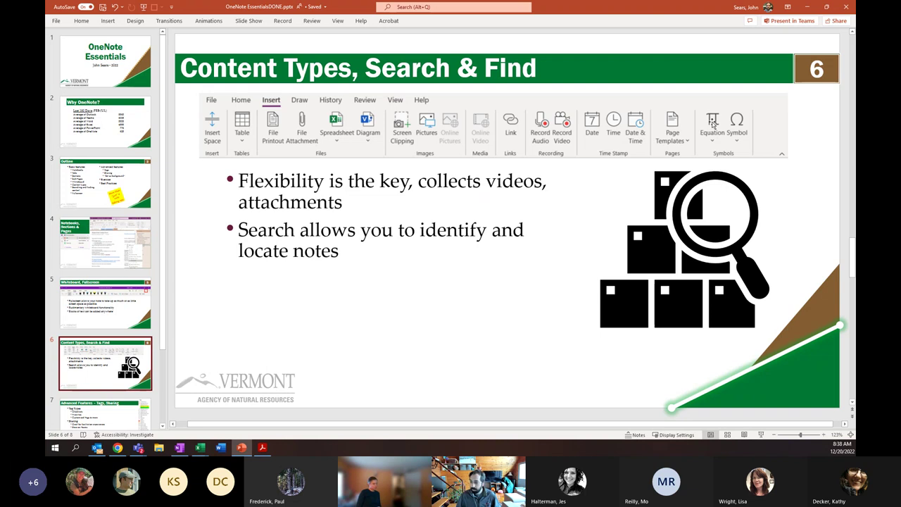
Present the "Advanced Features – Tags, Sharing" slide.
{"action": "scroll", "coordinate": [397, 265], "scroll_direction": "down", "scroll_amount": 1}
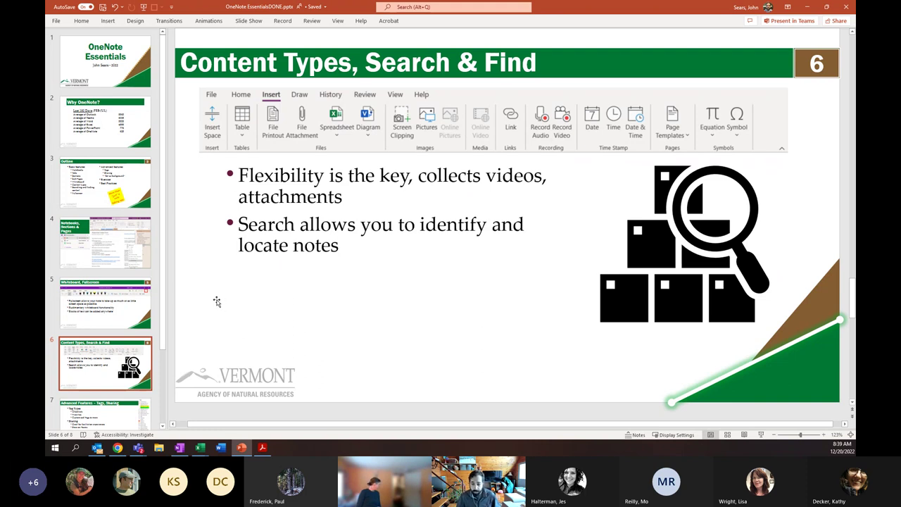
{"action": "scroll", "coordinate": [103, 338], "scroll_direction": "down", "scroll_amount": 1}
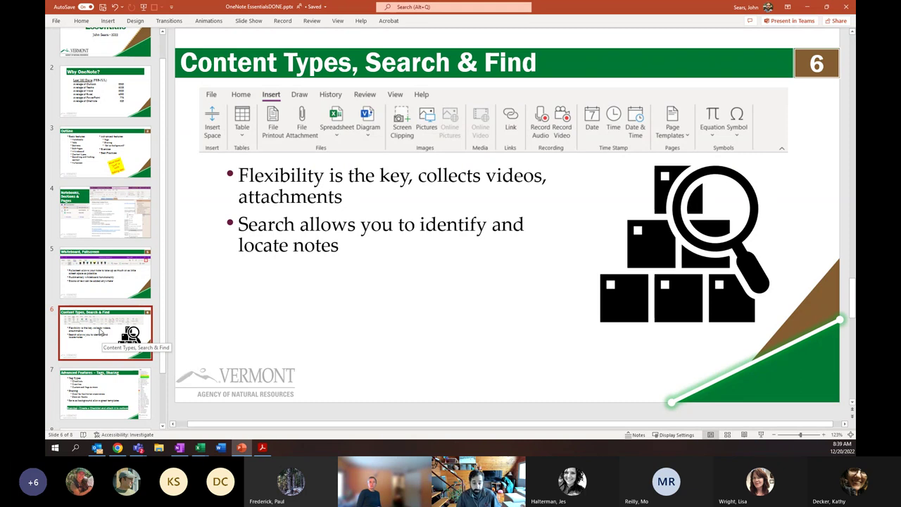
{"action": "scroll", "coordinate": [101, 332], "scroll_direction": "down", "scroll_amount": 1}
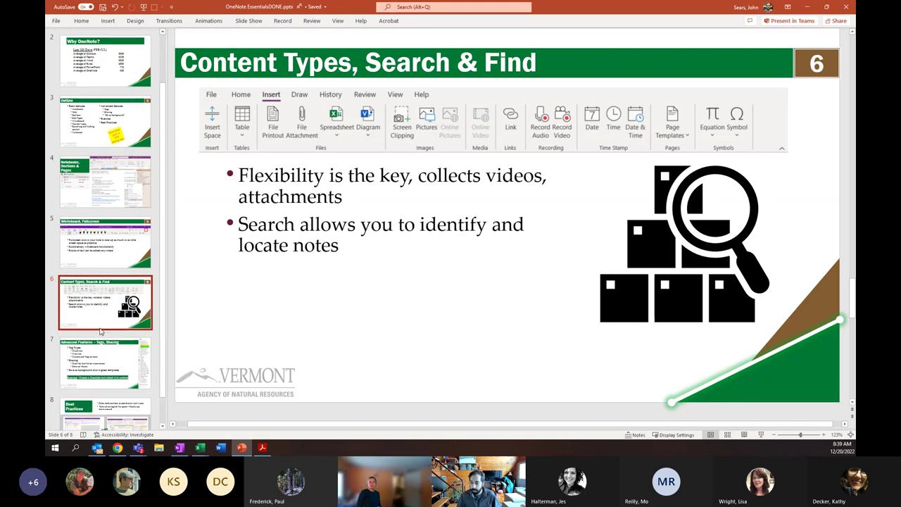
{"action": "left_click", "coordinate": [107, 370]}
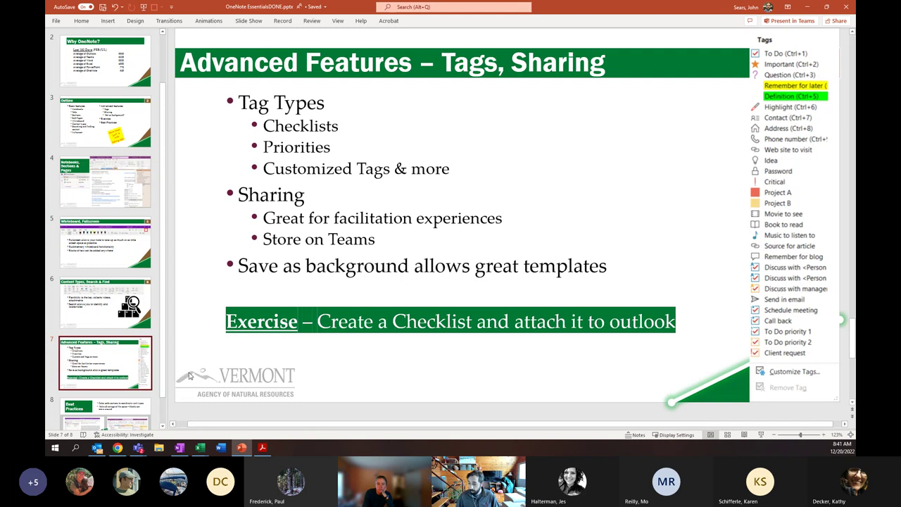
Switch to OneNote and show the FPR Admin Team, Drones and LnM Training Notes sections of My Notebook.
{"action": "mouse_move", "coordinate": [240, 451]}
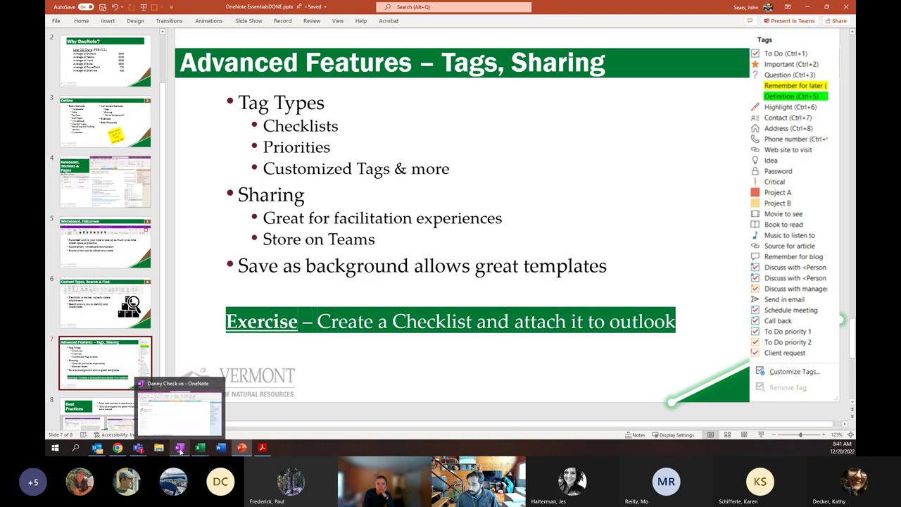
{"action": "left_click", "coordinate": [180, 447]}
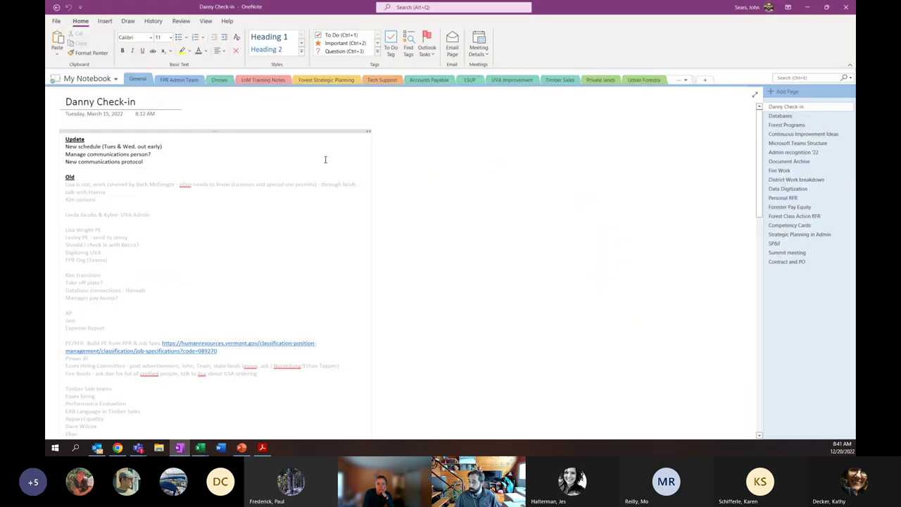
{"action": "left_click", "coordinate": [179, 79]}
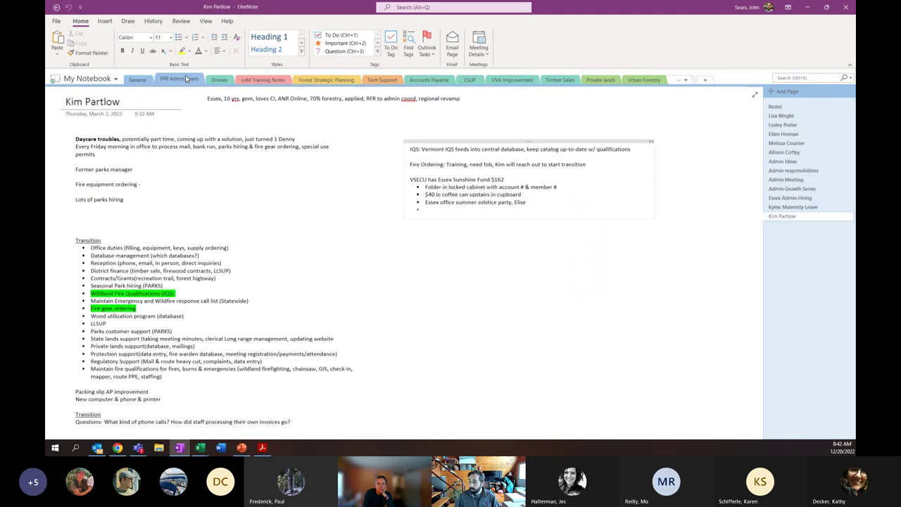
{"action": "left_click", "coordinate": [216, 81]}
{"action": "left_click", "coordinate": [250, 81]}
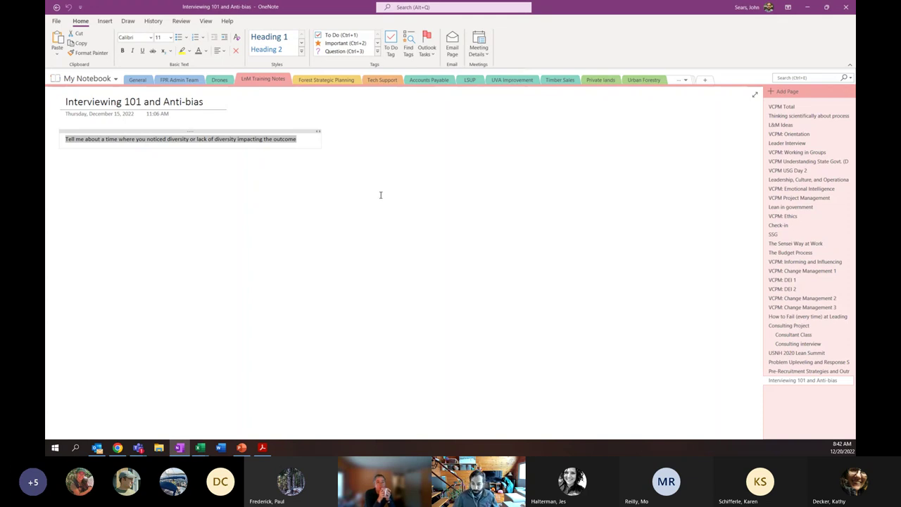
Show the page options for the VCPM Understanding State Govt. page and compare the Drones and LnM Training Notes sections.
{"action": "right_click", "coordinate": [786, 167]}
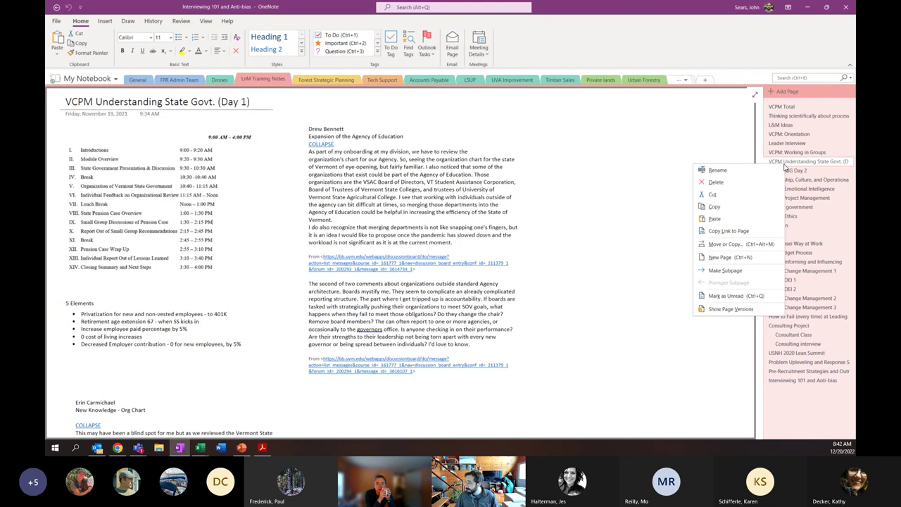
{"action": "left_click", "coordinate": [218, 80]}
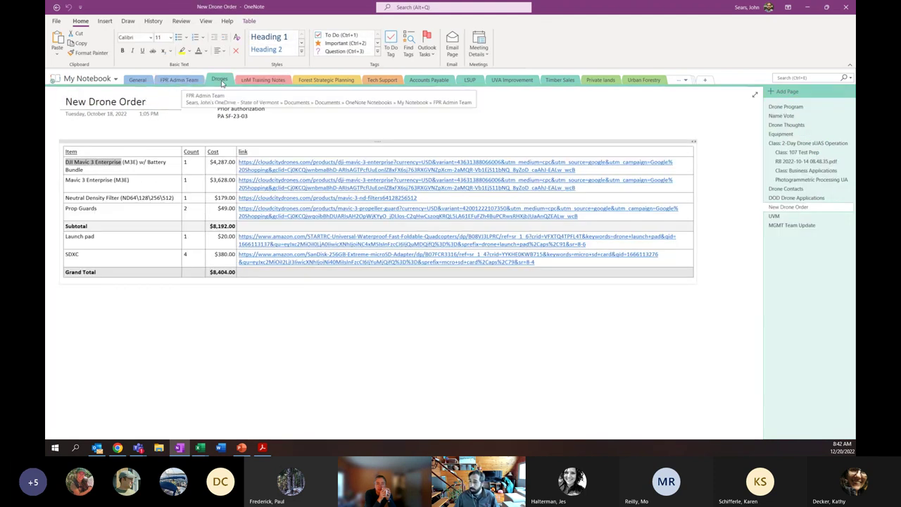
{"action": "left_click", "coordinate": [261, 80]}
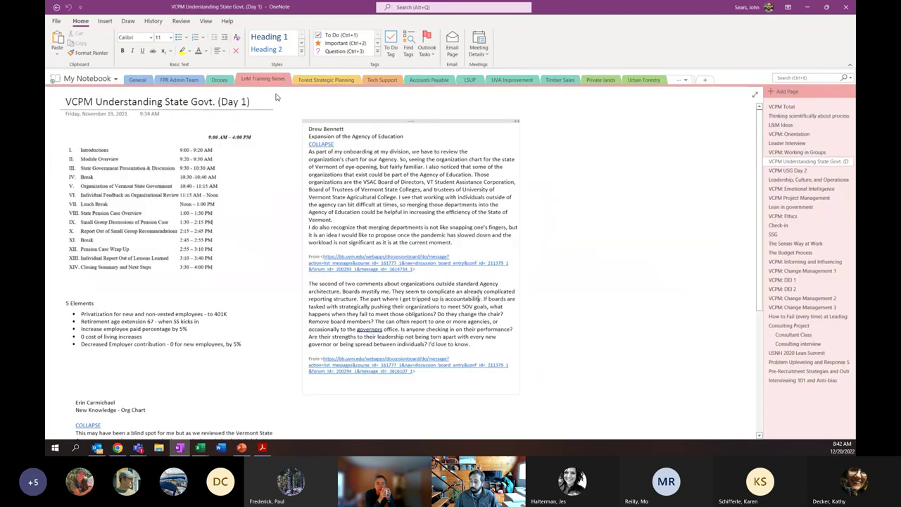
Browse the Forest Strategic Planning, Tech Support, Accounts Payable and Timber Sales sections, ending on the UVA Improvement flowchart.
{"action": "left_click", "coordinate": [342, 80]}
{"action": "left_click", "coordinate": [382, 79]}
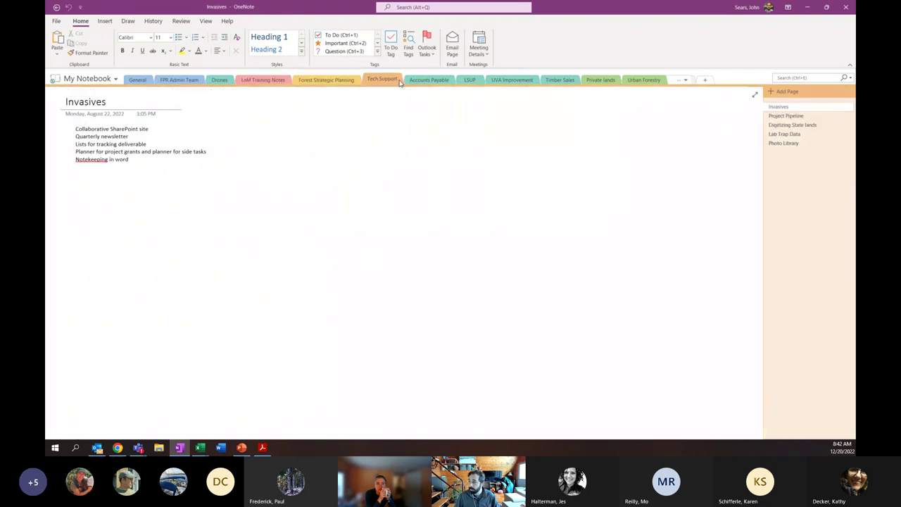
{"action": "left_click", "coordinate": [430, 81]}
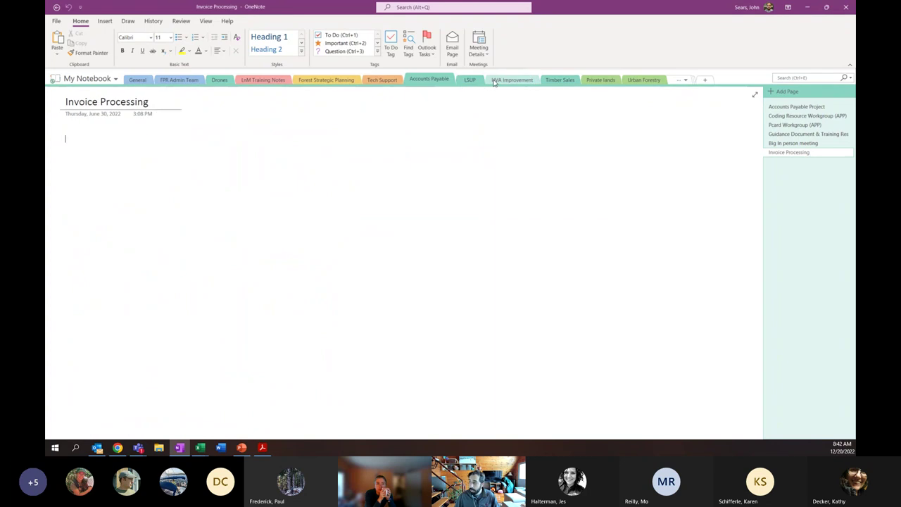
{"action": "left_click", "coordinate": [562, 79]}
{"action": "left_click", "coordinate": [528, 81]}
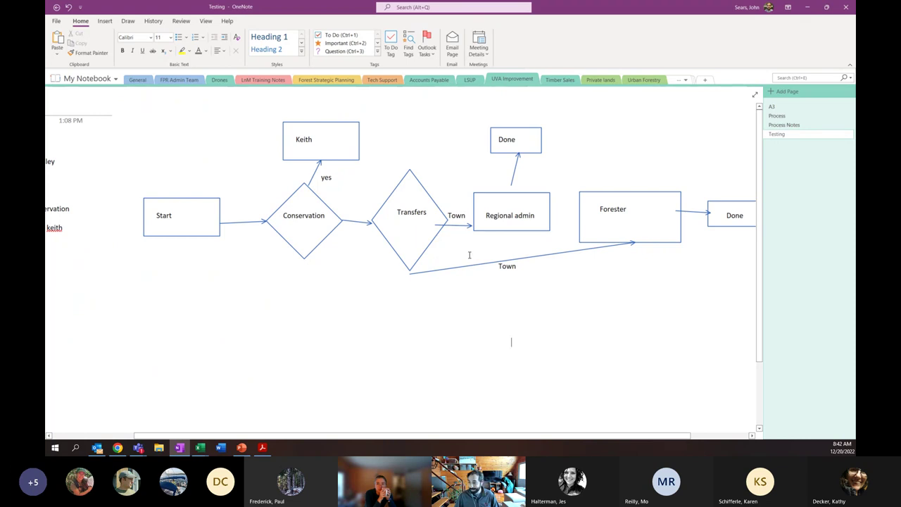
Move the Conservation label below its decision diamond in the flowchart and place it back inside the diamond.
{"action": "left_click", "coordinate": [314, 205]}
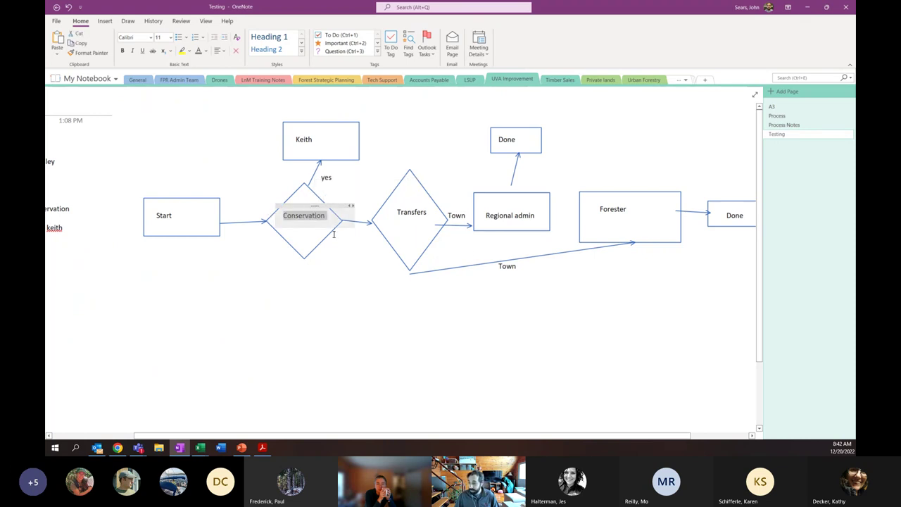
{"action": "left_click_drag", "start_coordinate": [325, 207], "coordinate": [340, 286]}
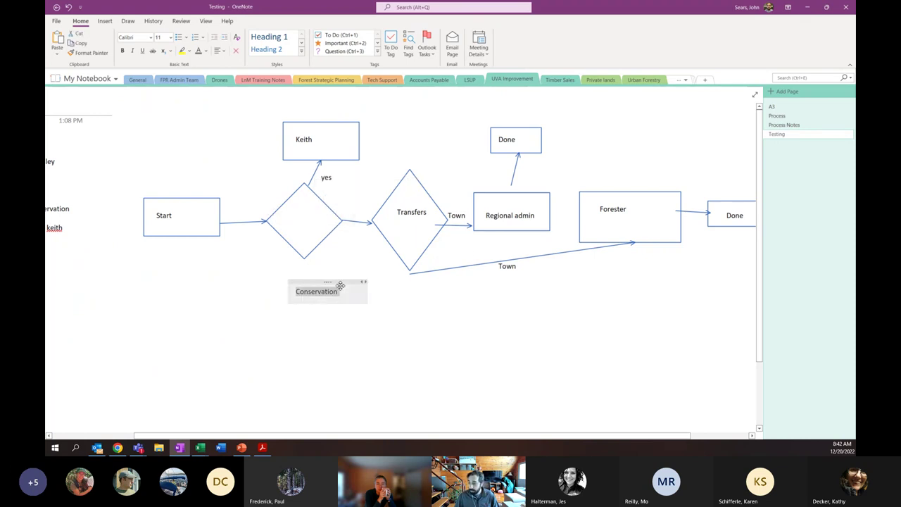
{"action": "left_click", "coordinate": [294, 240]}
{"action": "left_click", "coordinate": [287, 241]}
{"action": "mouse_move", "coordinate": [287, 242]}
{"action": "left_mouse_down"}
{"action": "mouse_move", "coordinate": [248, 294]}
{"action": "mouse_move", "coordinate": [287, 240]}
{"action": "left_mouse_up"}
{"action": "left_click_drag", "start_coordinate": [317, 274], "coordinate": [304, 199]}
Open the Templates section from the hidden sections and view the A3 Template page's table.
{"action": "left_click", "coordinate": [681, 79]}
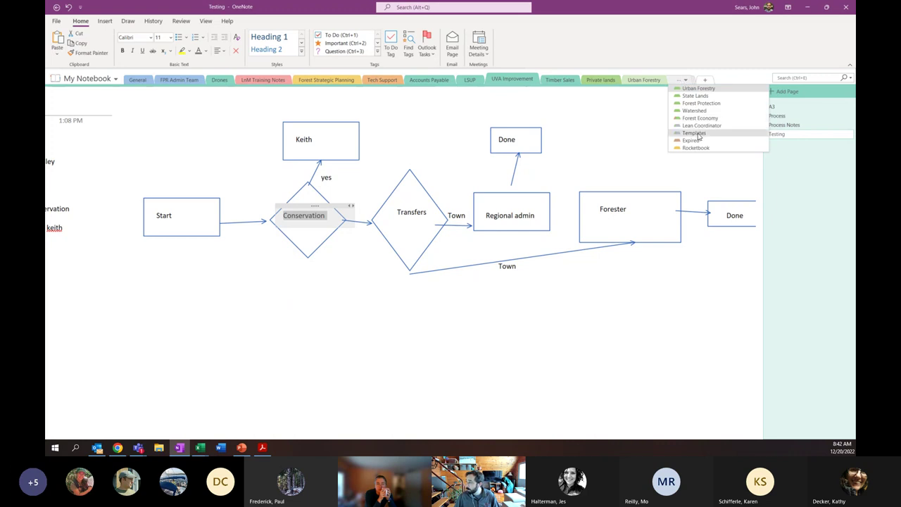
{"action": "left_click", "coordinate": [680, 90]}
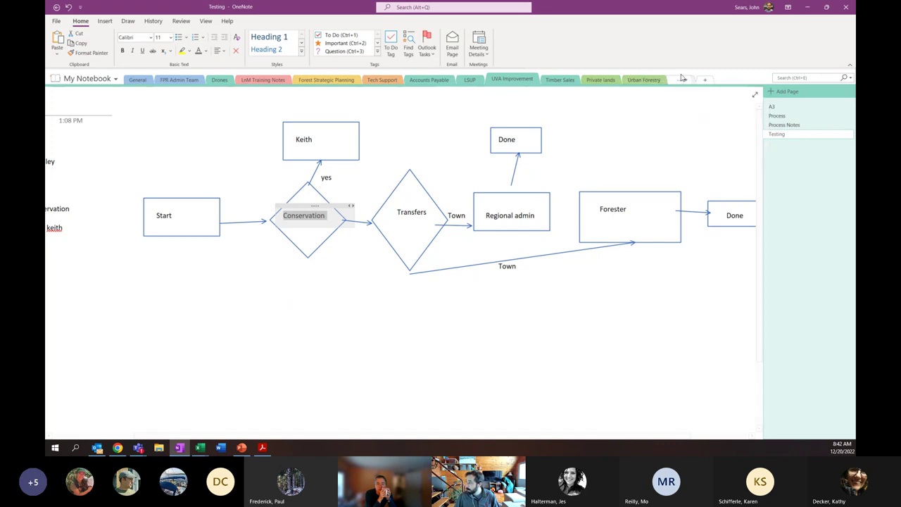
{"action": "left_click", "coordinate": [682, 81]}
{"action": "left_click", "coordinate": [688, 132]}
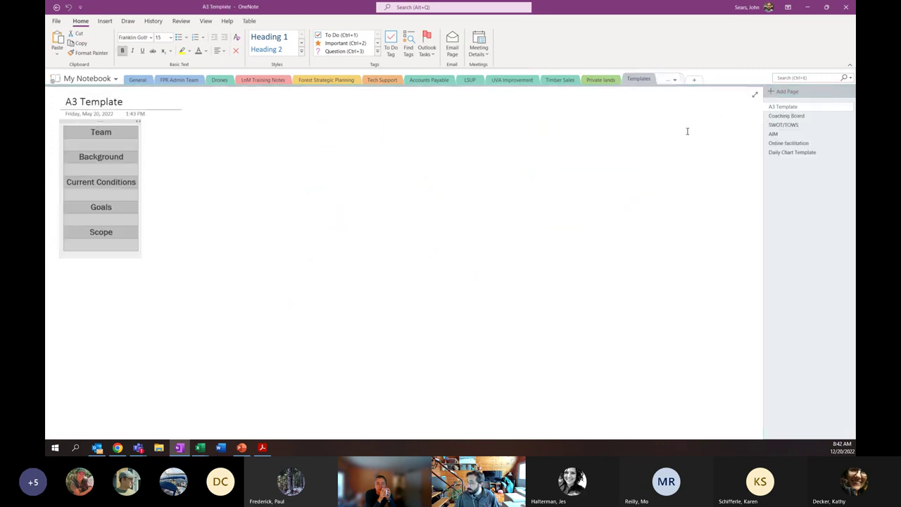
{"action": "left_click", "coordinate": [108, 144]}
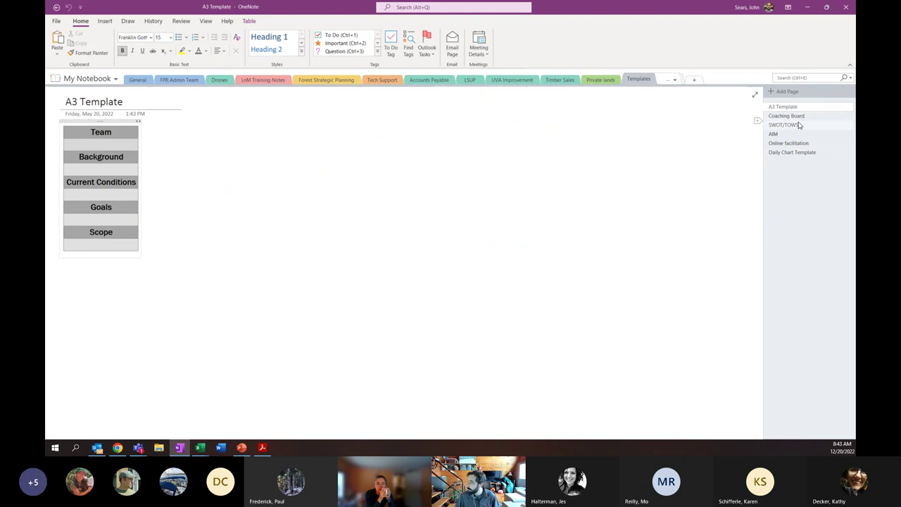
View the Daily Chart Template and Online facilitation pages, and open the Coaching Board page.
{"action": "left_click", "coordinate": [793, 152]}
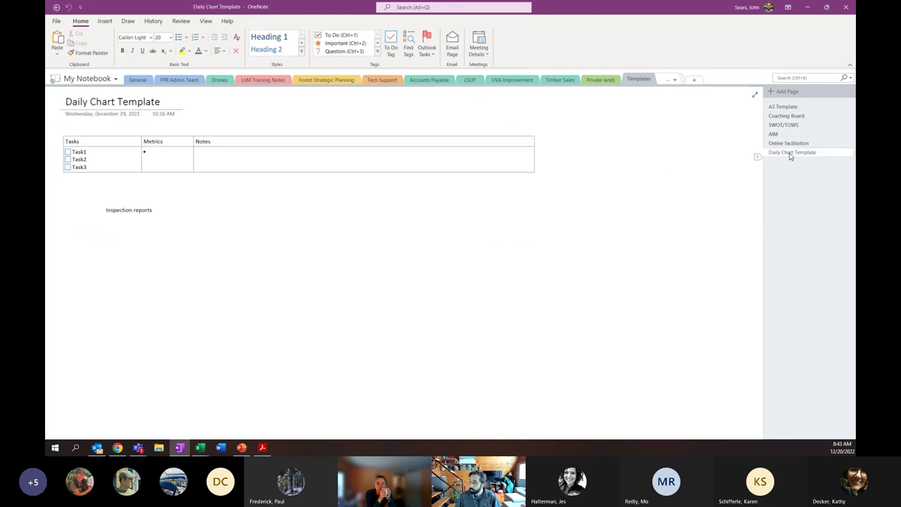
{"action": "left_click", "coordinate": [790, 145]}
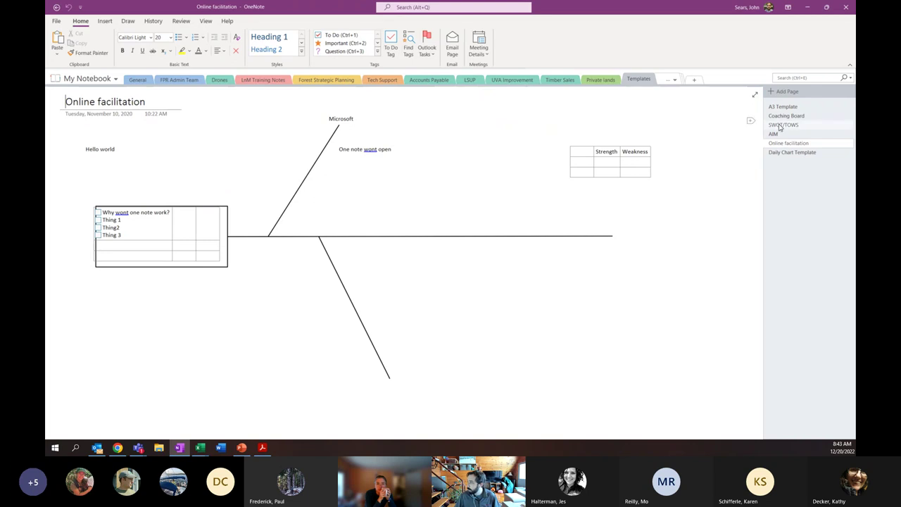
{"action": "left_click", "coordinate": [786, 117]}
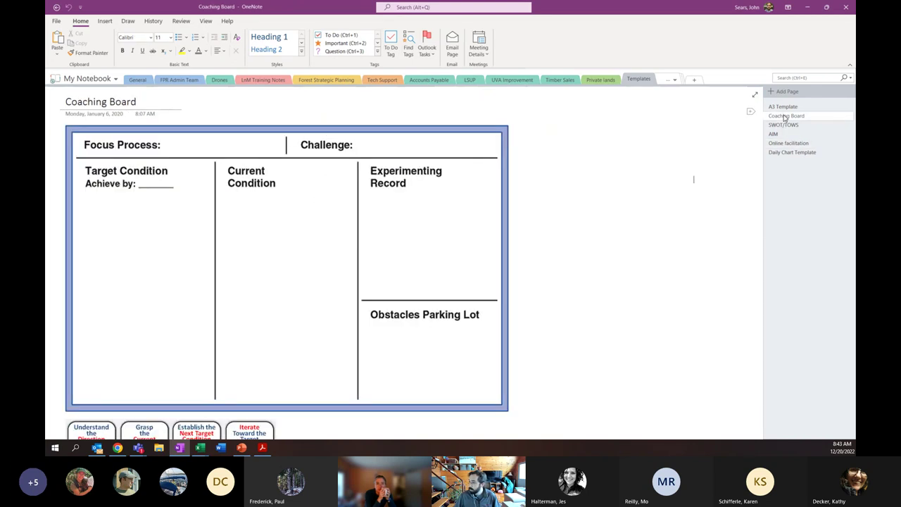
Add the sample text "sdfouinsd" under Target Condition on the Coaching Board, and delete it.
{"action": "left_click", "coordinate": [135, 219]}
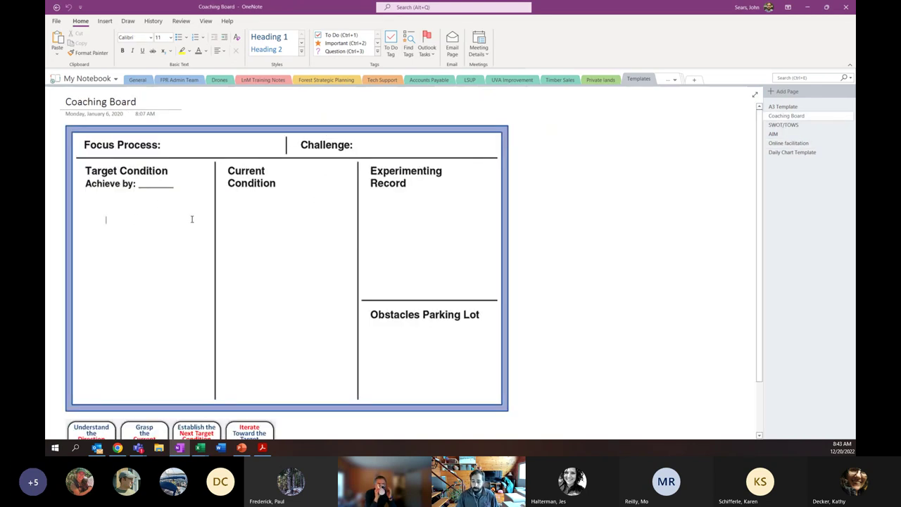
{"action": "left_click", "coordinate": [106, 220]}
{"action": "type", "text": "sdfouinsd"}
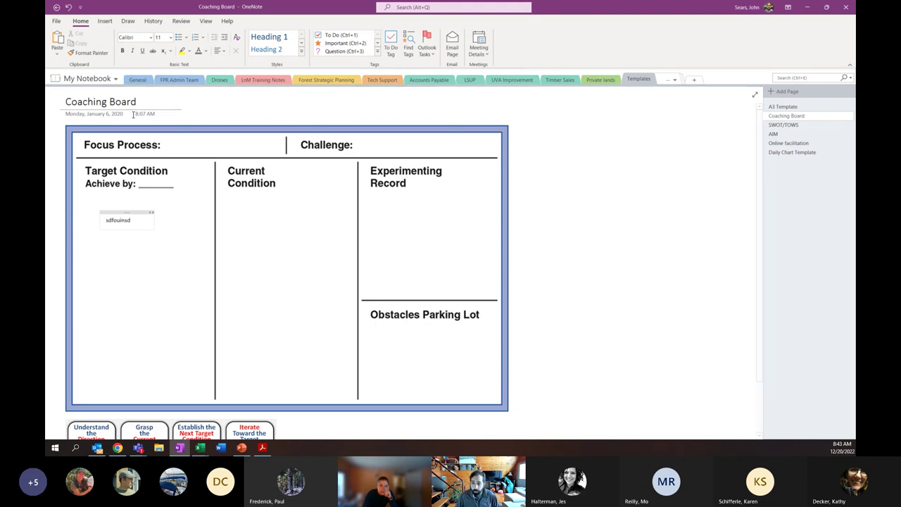
{"action": "left_click", "coordinate": [234, 203]}
{"action": "left_click", "coordinate": [125, 238]}
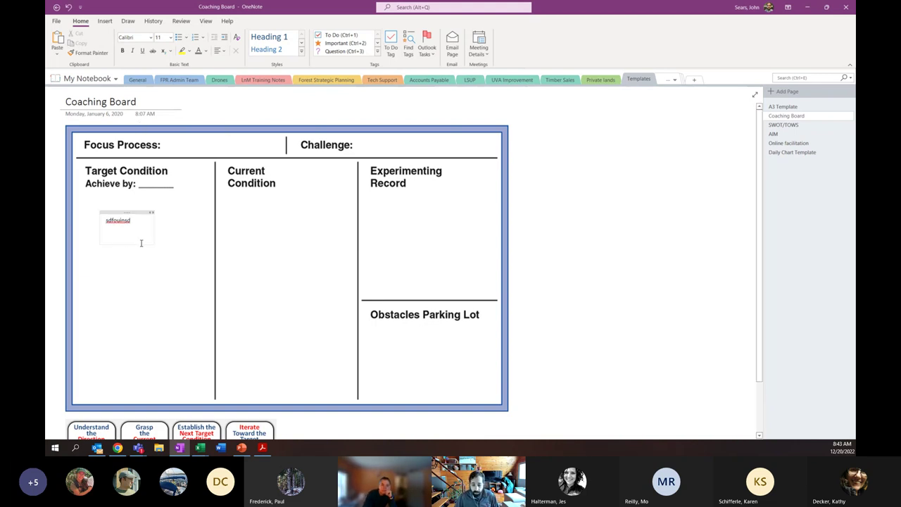
{"action": "double_click", "coordinate": [134, 216]}
{"action": "key", "text": "Delete"}
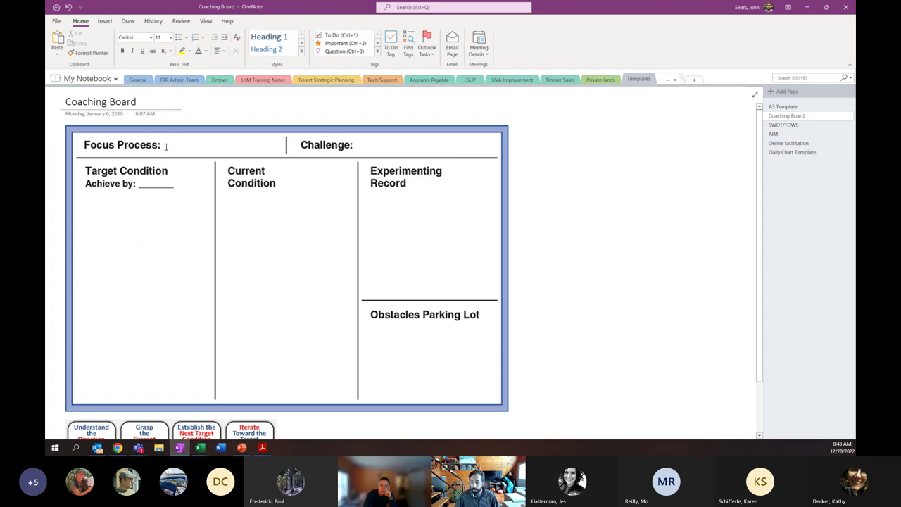
Add the text "Learning one nonte" beside Focus Process on the Coaching Board, and place the cursor under Target Condition.
{"action": "left_click", "coordinate": [166, 147]}
{"action": "type", "text": "Learning one nonte"}
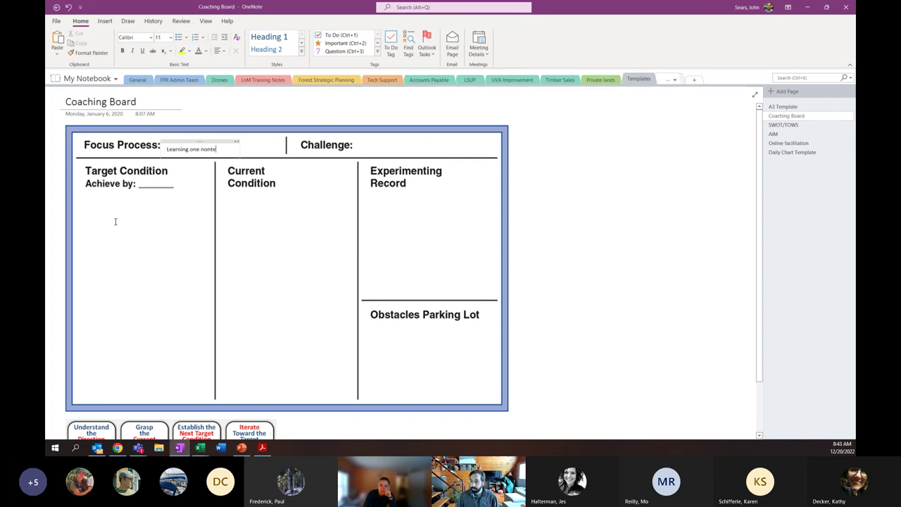
{"action": "left_click", "coordinate": [110, 219]}
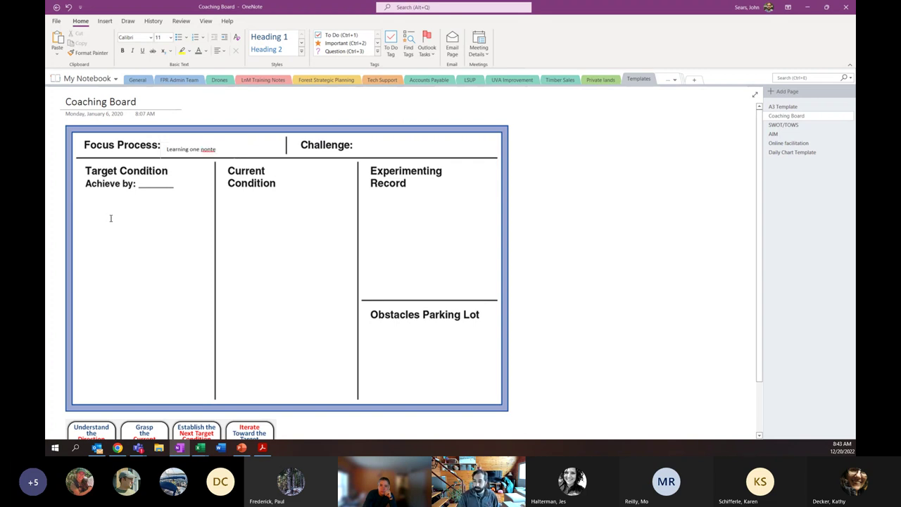
Write "Use one note for 50 % of projects" under Target Condition on the Coaching Board, correcting the misspelled last word.
{"action": "type", "text": "Bild"}
{"action": "key", "text": "BackSpace"}
{"action": "type", "text": "Use one on"}
{"action": "key", "text": "BackSpace"}
{"action": "key", "text": "BackSpace"}
{"action": "type", "text": "note for 50"}
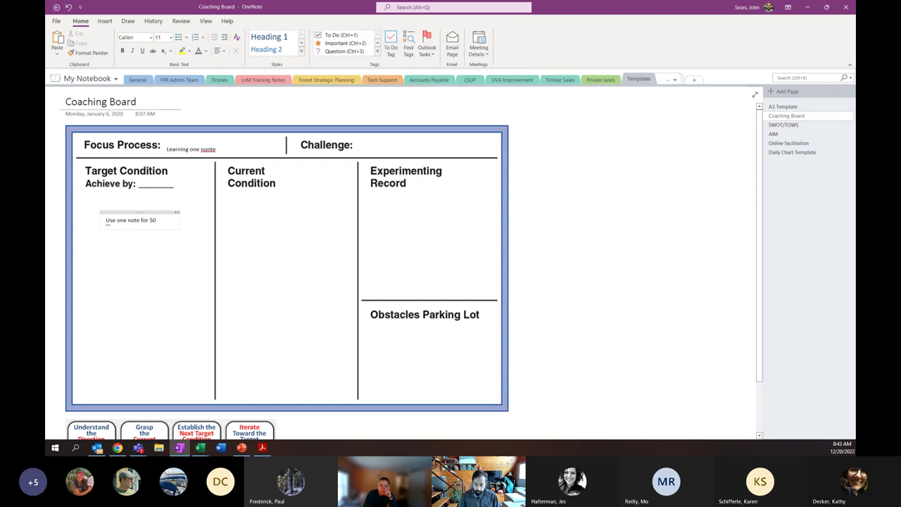
{"action": "type", "text": " %"}
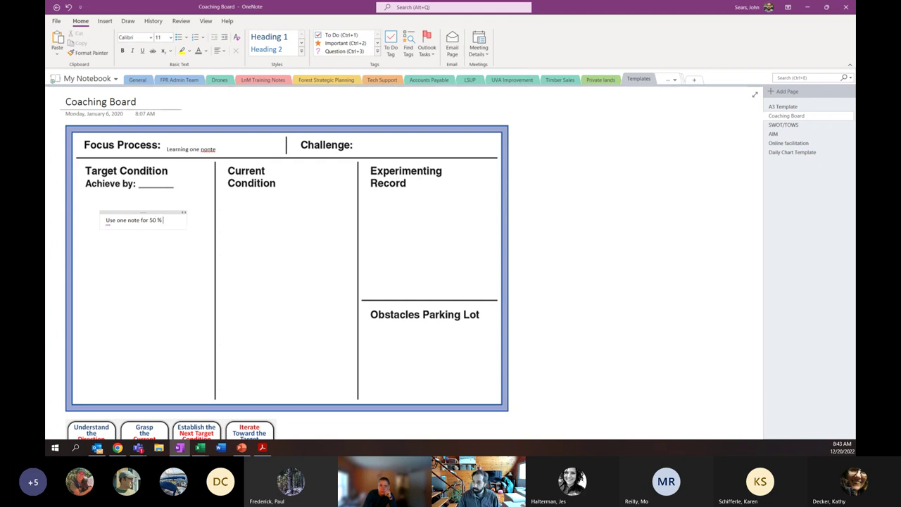
{"action": "type", "text": " of project"}
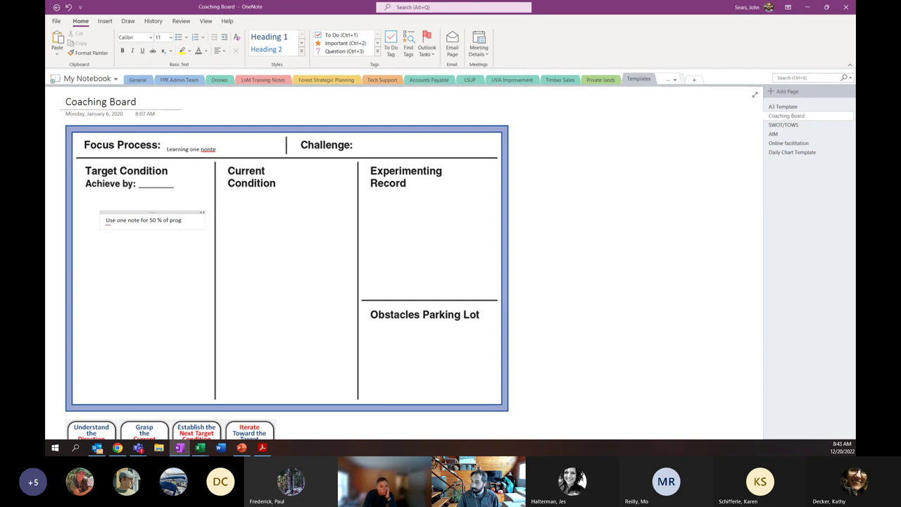
{"action": "type", "text": "s"}
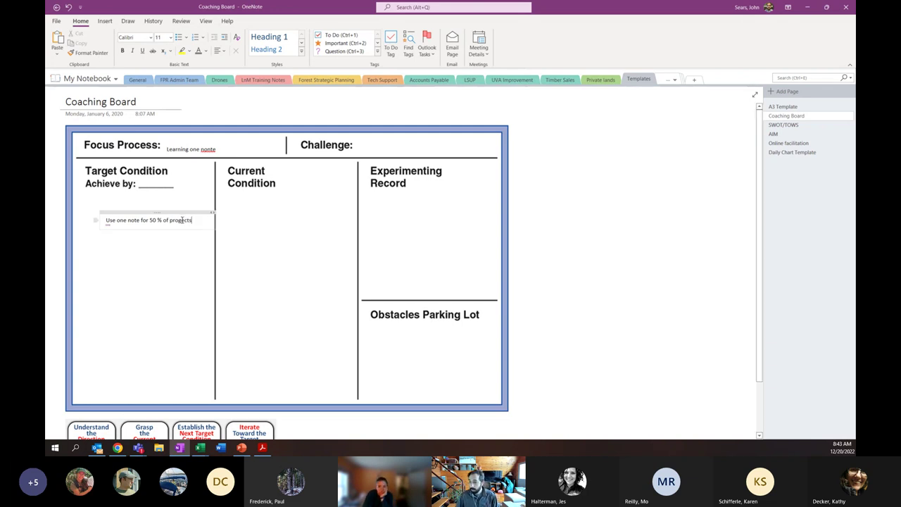
{"action": "right_click", "coordinate": [180, 219]}
{"action": "left_click", "coordinate": [247, 196]}
Insert a table with three columns and four rows under Current Condition on the Coaching Board.
{"action": "left_click", "coordinate": [296, 284]}
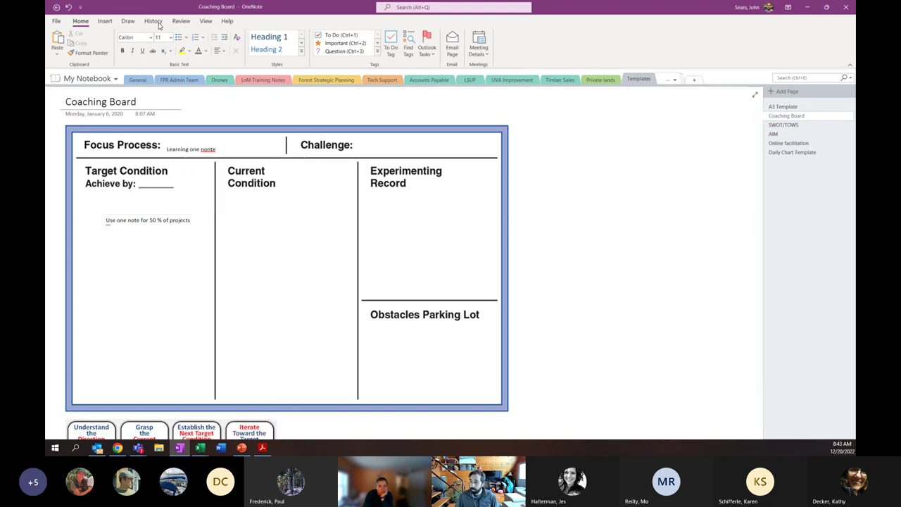
{"action": "left_click", "coordinate": [105, 22]}
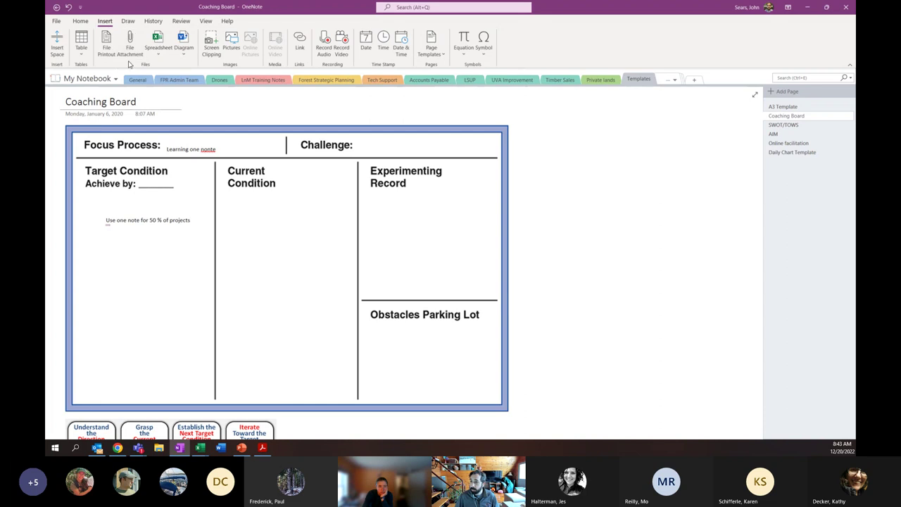
{"action": "left_click", "coordinate": [85, 56]}
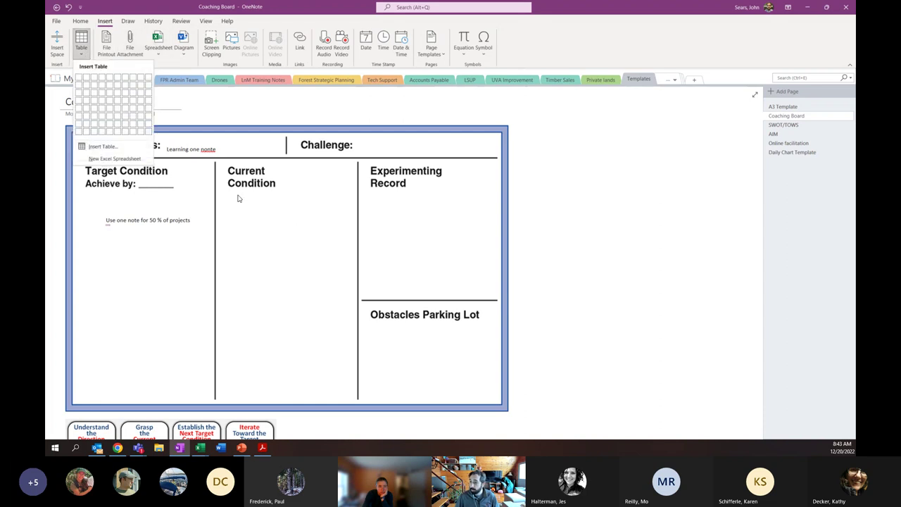
{"action": "left_click", "coordinate": [98, 103]}
{"action": "left_click_drag", "start_coordinate": [329, 222], "coordinate": [270, 203]}
{"action": "left_click", "coordinate": [261, 211]}
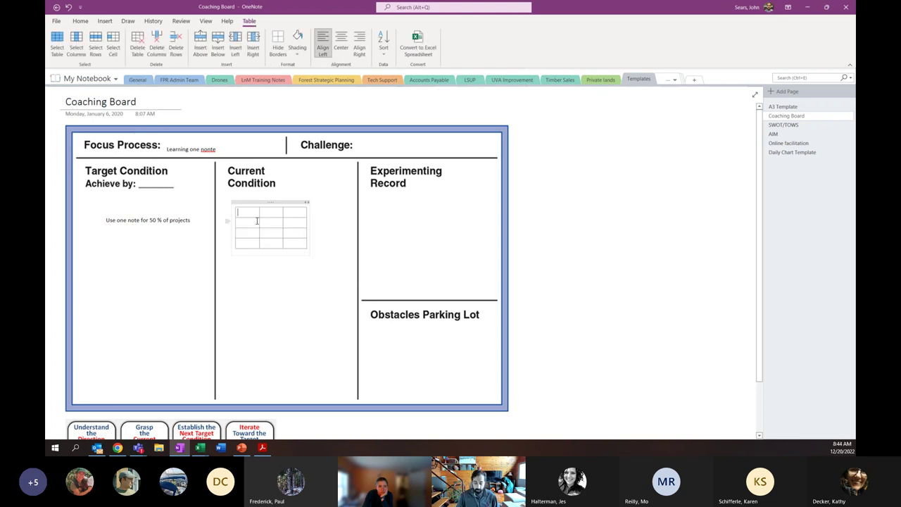
Fill the table's first column with the heading "Projects" and "1" in the row below it.
{"action": "key", "text": "Down"}
{"action": "type", "text": "Projects"}
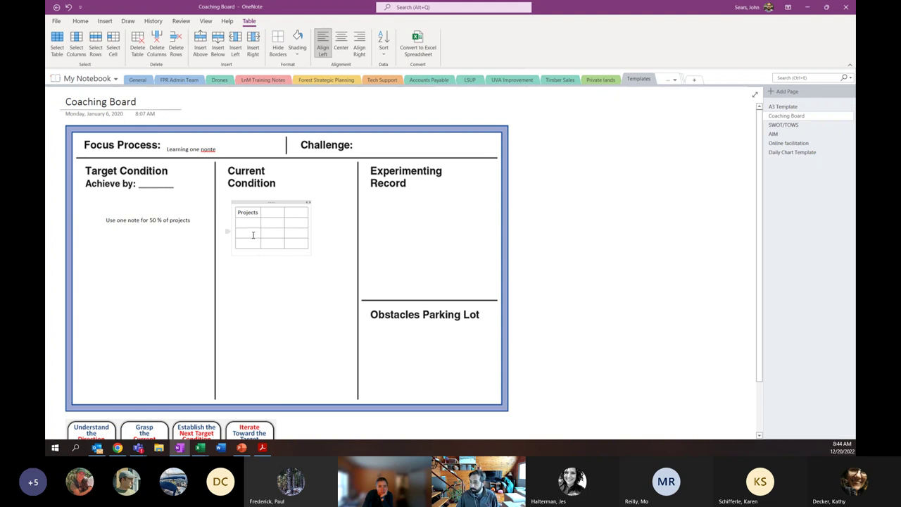
{"action": "left_click", "coordinate": [402, 195]}
{"action": "scroll", "coordinate": [352, 321], "scroll_direction": "down", "scroll_amount": 1}
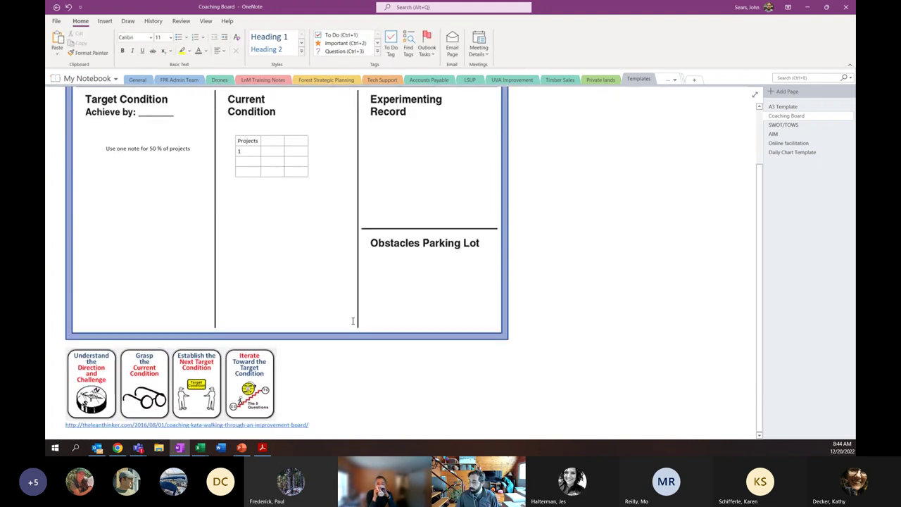
Open the Lean Coordinator section from the hidden sections and view the 4/19/22 Lean Practitioner page's meeting notes and date.
{"action": "left_click", "coordinate": [678, 81]}
{"action": "left_click", "coordinate": [681, 126]}
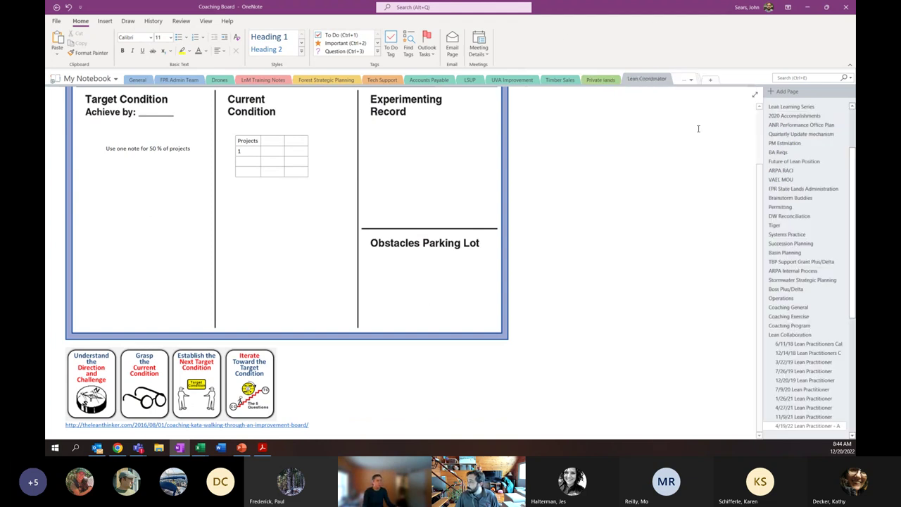
{"action": "scroll", "coordinate": [161, 190], "scroll_direction": "up", "scroll_amount": 10}
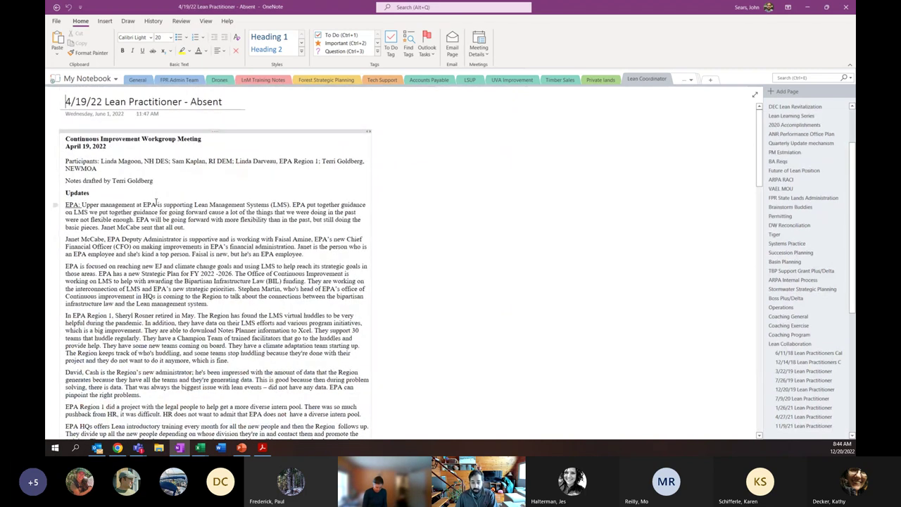
{"action": "scroll", "coordinate": [297, 197], "scroll_direction": "down", "scroll_amount": 3}
{"action": "scroll", "coordinate": [297, 198], "scroll_direction": "up", "scroll_amount": 3}
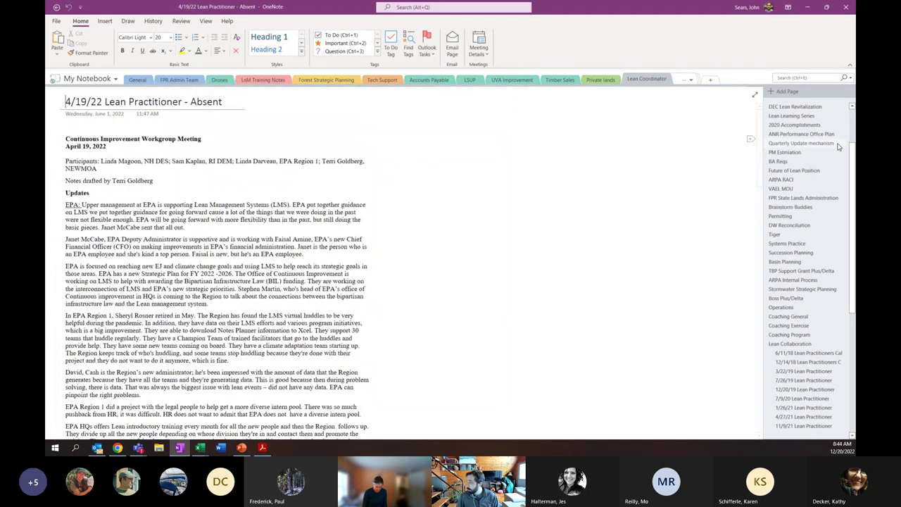
{"action": "scroll", "coordinate": [816, 275], "scroll_direction": "down", "scroll_amount": 1}
{"action": "scroll", "coordinate": [817, 275], "scroll_direction": "down", "scroll_amount": 1}
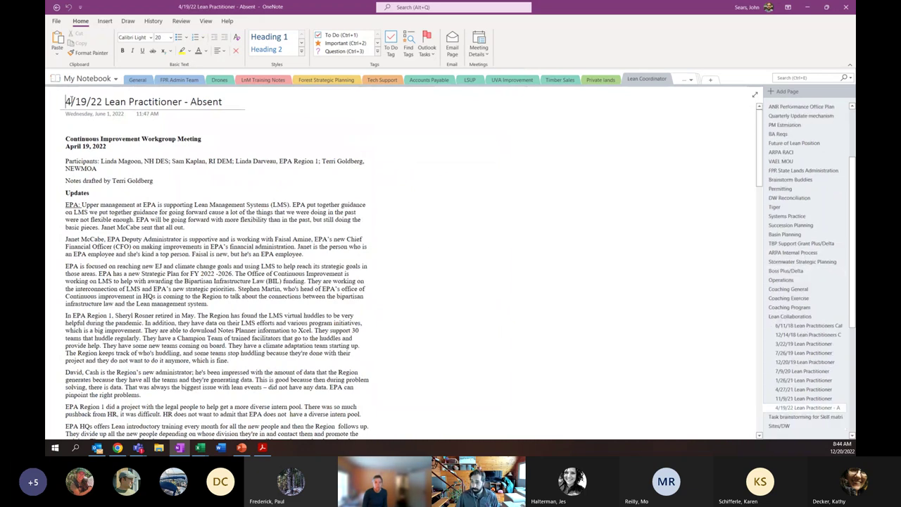
{"action": "left_click", "coordinate": [73, 114]}
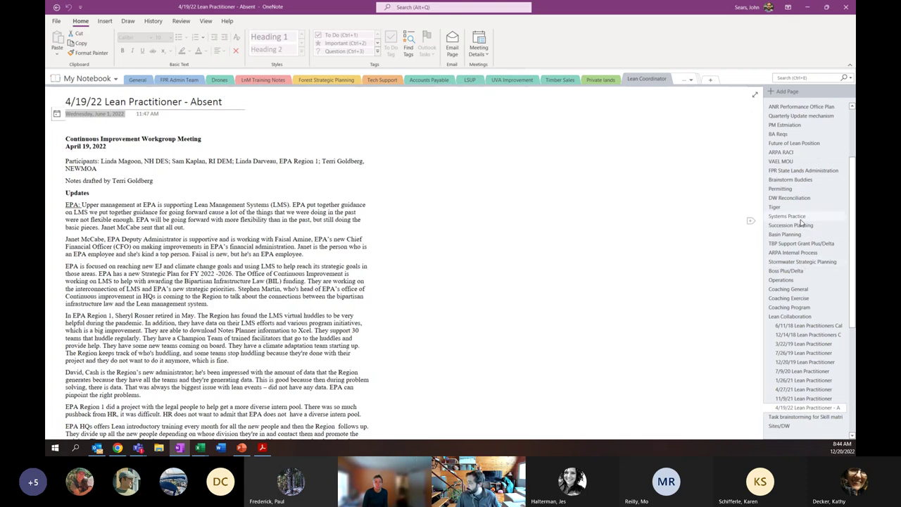
View the CI Hiring, Book Ideas and Data Class pages, and try moving the curriculum notes container on Data Class.
{"action": "scroll", "coordinate": [801, 222], "scroll_direction": "up", "scroll_amount": 5}
{"action": "left_click", "coordinate": [796, 117]}
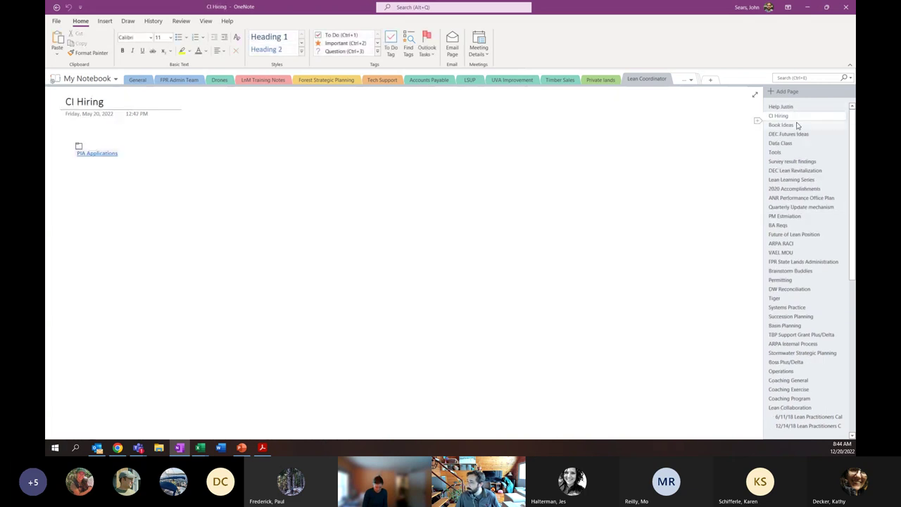
{"action": "left_click", "coordinate": [797, 125]}
{"action": "left_click", "coordinate": [798, 144]}
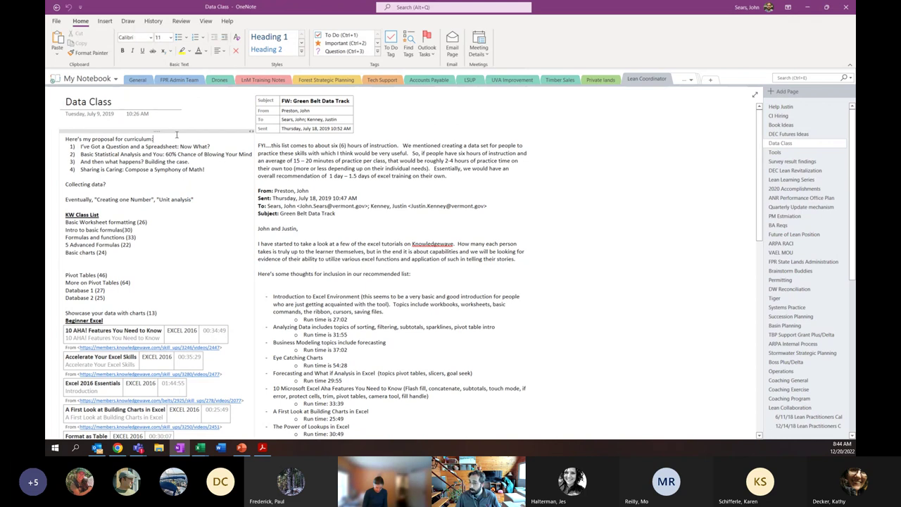
{"action": "left_click_drag", "start_coordinate": [162, 133], "coordinate": [161, 153]}
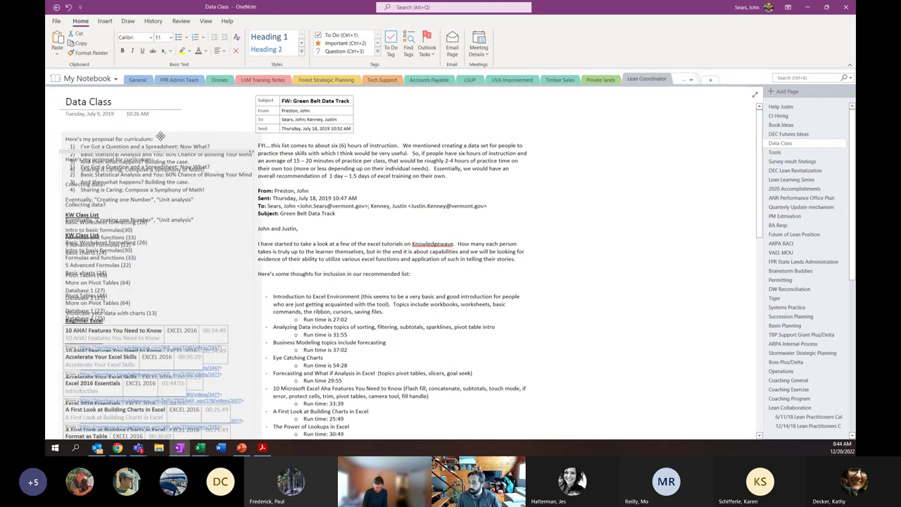
{"action": "key", "text": "ctrl+z"}
Browse further down to the Succession Planning page and review the Plus/Delta table on the Stormwater Strategic Planning page.
{"action": "left_click", "coordinate": [792, 179]}
{"action": "left_click", "coordinate": [794, 207]}
{"action": "left_click", "coordinate": [790, 316]}
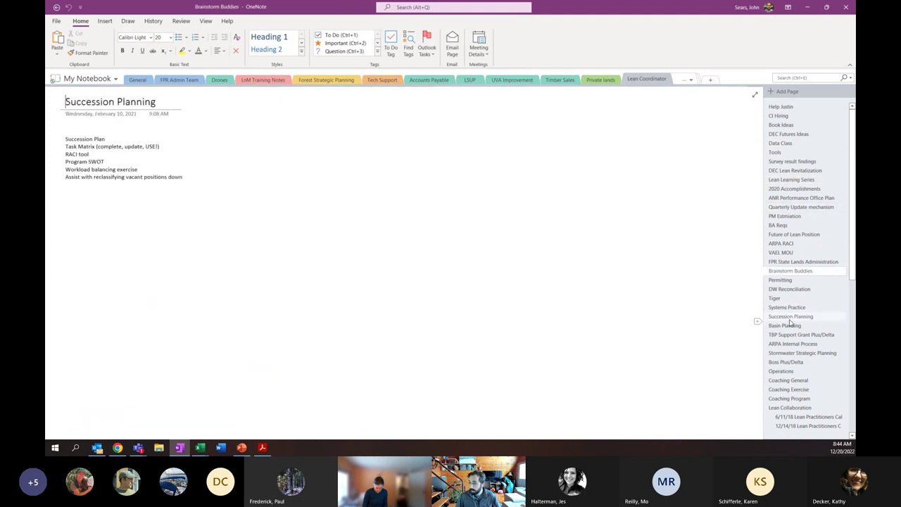
{"action": "left_click", "coordinate": [792, 352]}
{"action": "scroll", "coordinate": [789, 380], "scroll_direction": "down", "scroll_amount": 2}
{"action": "scroll", "coordinate": [520, 294], "scroll_direction": "up", "scroll_amount": 2}
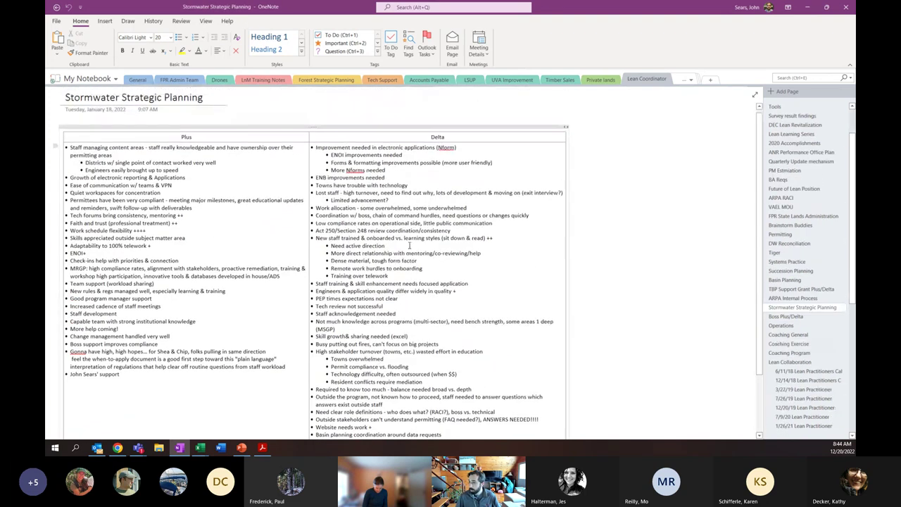
{"action": "scroll", "coordinate": [521, 219], "scroll_direction": "down", "scroll_amount": 2}
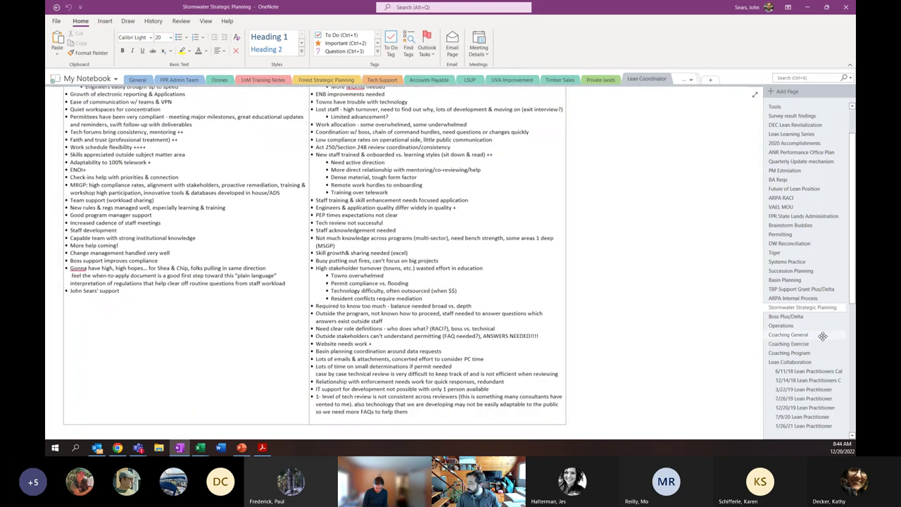
View the Coaching General and Operations pages, and examine the recommendations table on the PIVOT page.
{"action": "left_click", "coordinate": [788, 334]}
{"action": "left_click", "coordinate": [798, 325]}
{"action": "scroll", "coordinate": [799, 331], "scroll_direction": "down", "scroll_amount": 5}
{"action": "left_click", "coordinate": [810, 371]}
{"action": "left_click", "coordinate": [811, 396]}
{"action": "scroll", "coordinate": [808, 396], "scroll_direction": "down", "scroll_amount": 1}
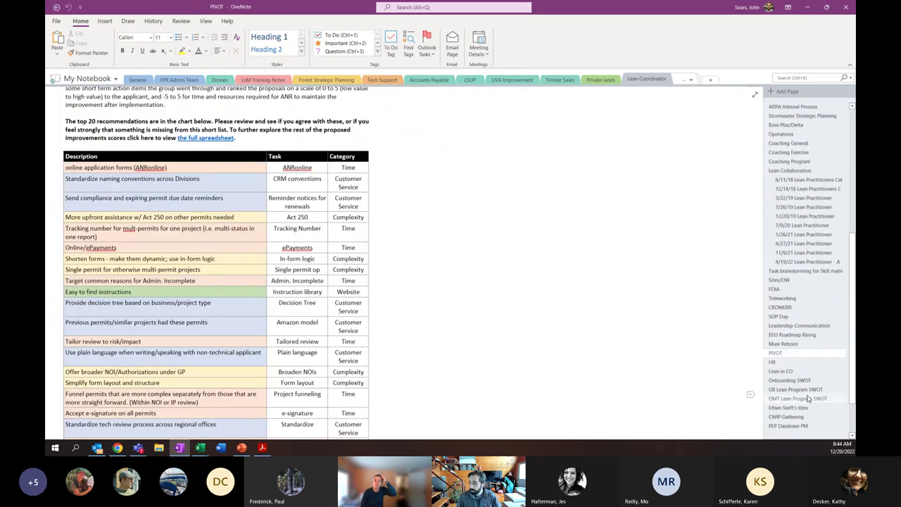
View the SWOT, vetting idea and Teamwork Kit pages, and select the Muni-Day Registration chart on the Muni Reboot page.
{"action": "left_click", "coordinate": [803, 390]}
{"action": "left_click", "coordinate": [804, 409]}
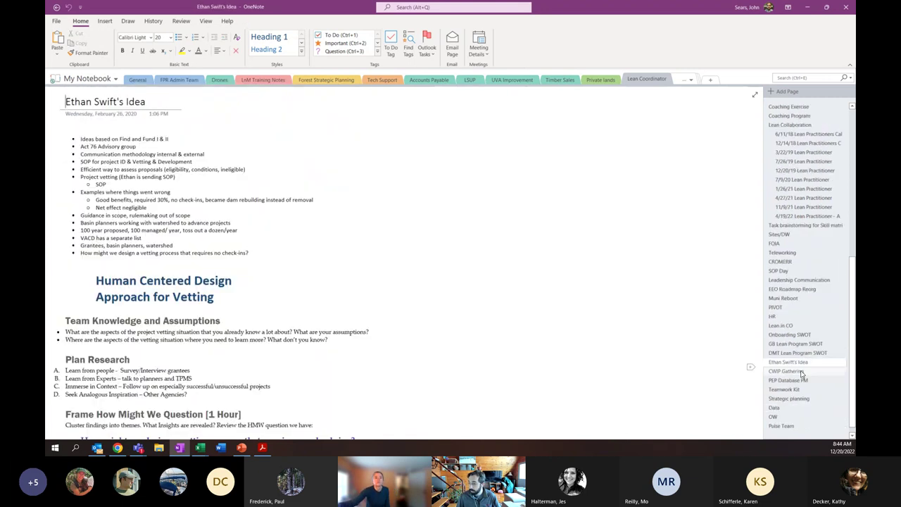
{"action": "scroll", "coordinate": [805, 408], "scroll_direction": "down", "scroll_amount": 2}
{"action": "left_click", "coordinate": [805, 407]}
{"action": "left_click", "coordinate": [789, 380]}
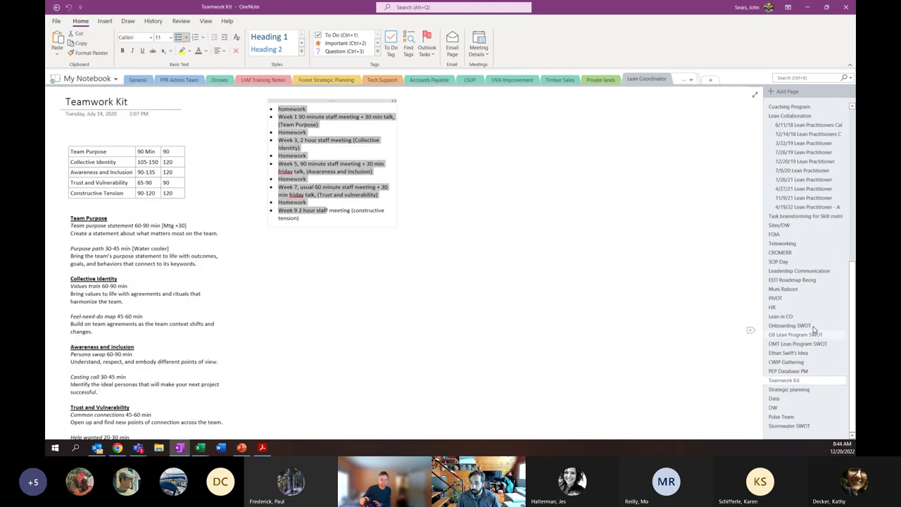
{"action": "left_click", "coordinate": [783, 289]}
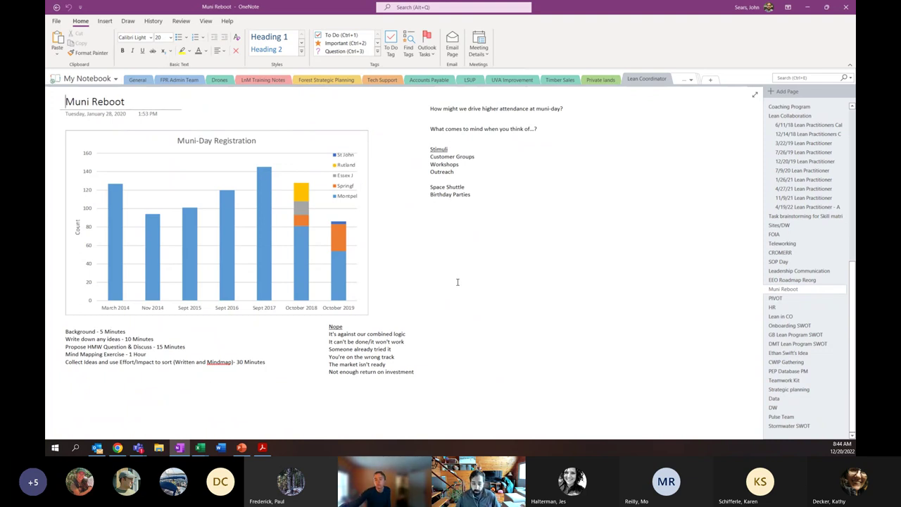
{"action": "left_click", "coordinate": [326, 137]}
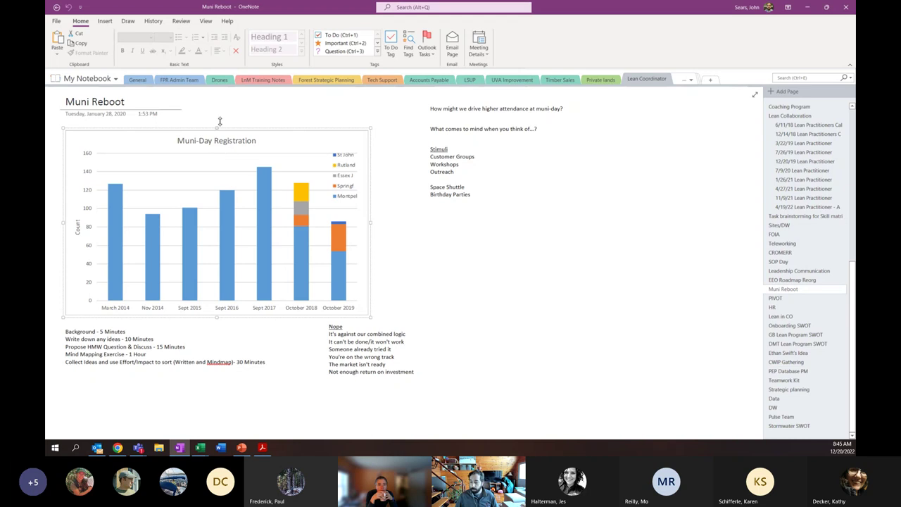
Add a new page titled "Demo" to the General section.
{"action": "left_click", "coordinate": [138, 81]}
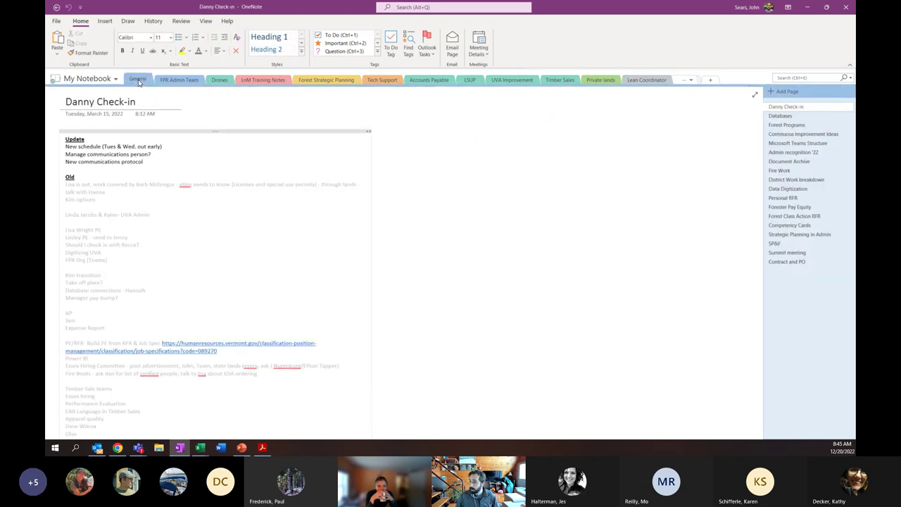
{"action": "left_click", "coordinate": [781, 91]}
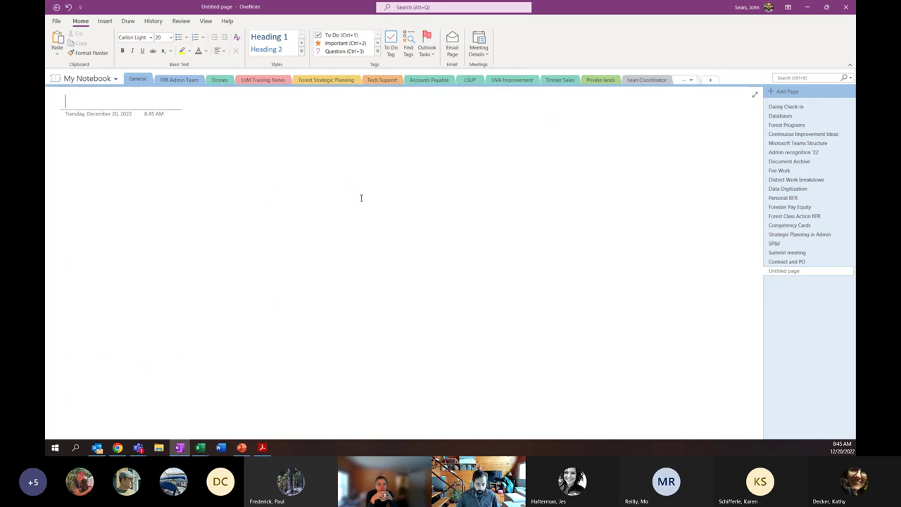
{"action": "type", "text": "Demo"}
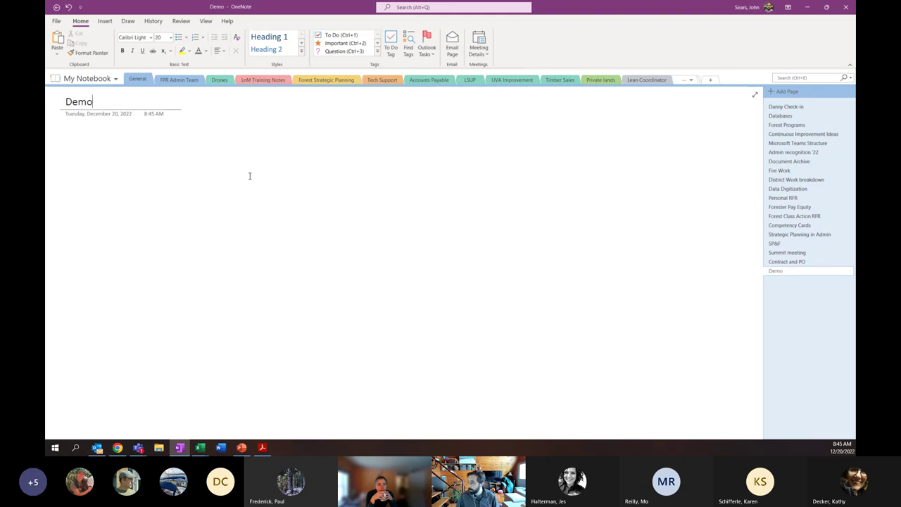
{"action": "key", "text": "Return"}
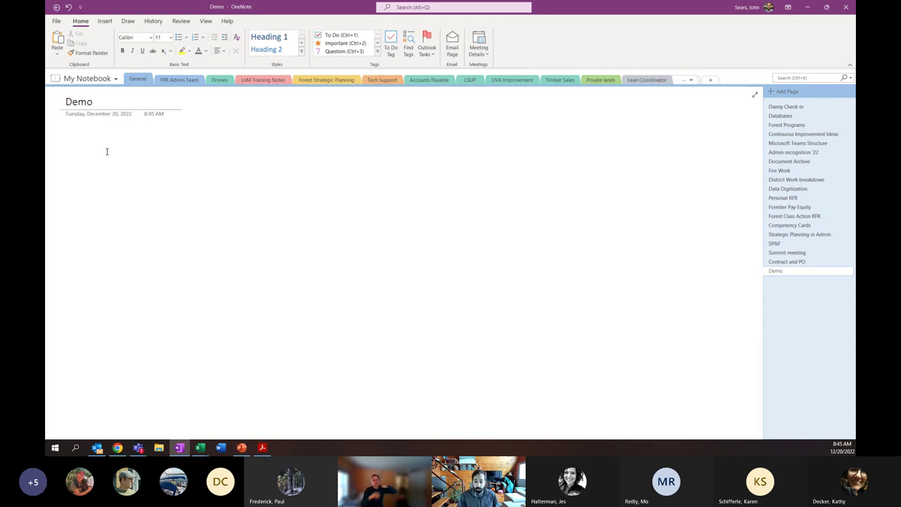
List Item 1, Item 2, Item 3 and Item 4 on separate lines of the Demo page and tag all four as To Do.
{"action": "type", "text": "ite"}
{"action": "type", "text": "m "}
{"action": "type", "text": "item 3"}
{"action": "type", "text": "i"}
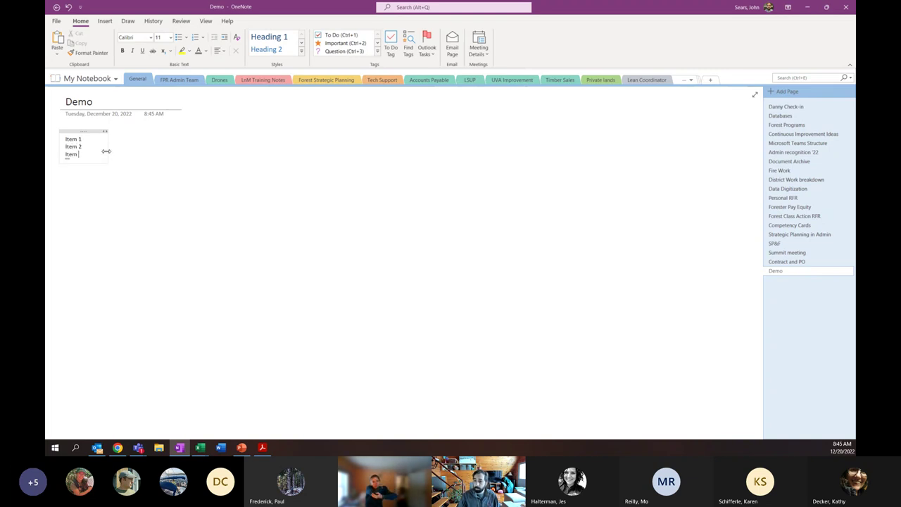
{"action": "type", "text": "3 Item 4"}
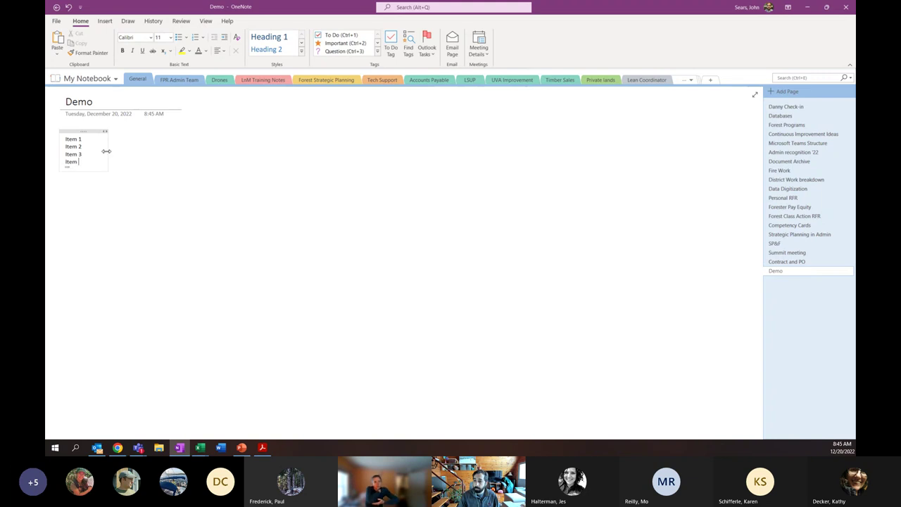
{"action": "key", "text": "Return"}
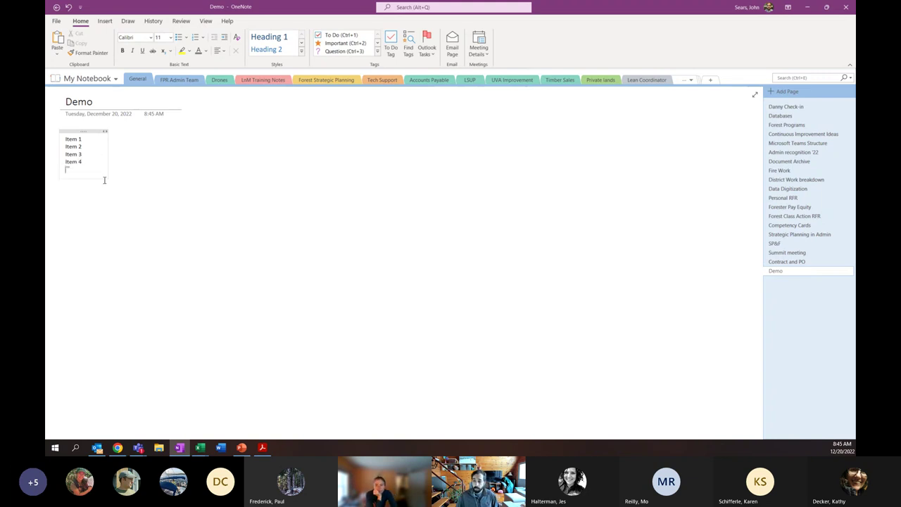
{"action": "left_click_drag", "start_coordinate": [86, 161], "coordinate": [65, 138]}
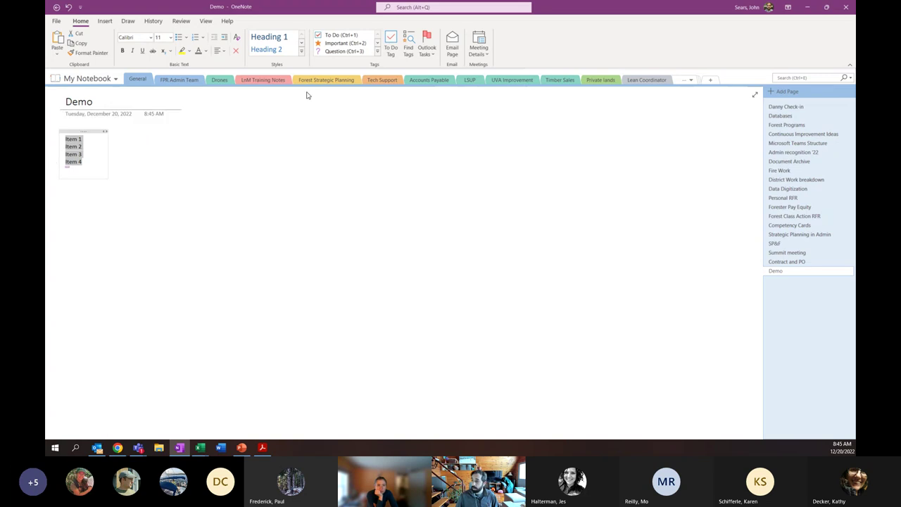
{"action": "left_click", "coordinate": [328, 37]}
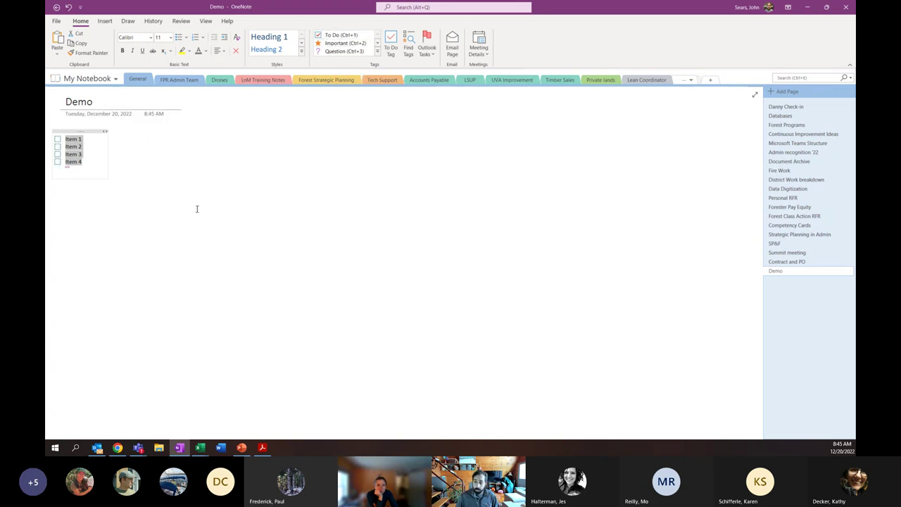
Move the item list slightly to the right on the Demo page and check off all four To Do items.
{"action": "left_click_drag", "start_coordinate": [76, 130], "coordinate": [95, 131]}
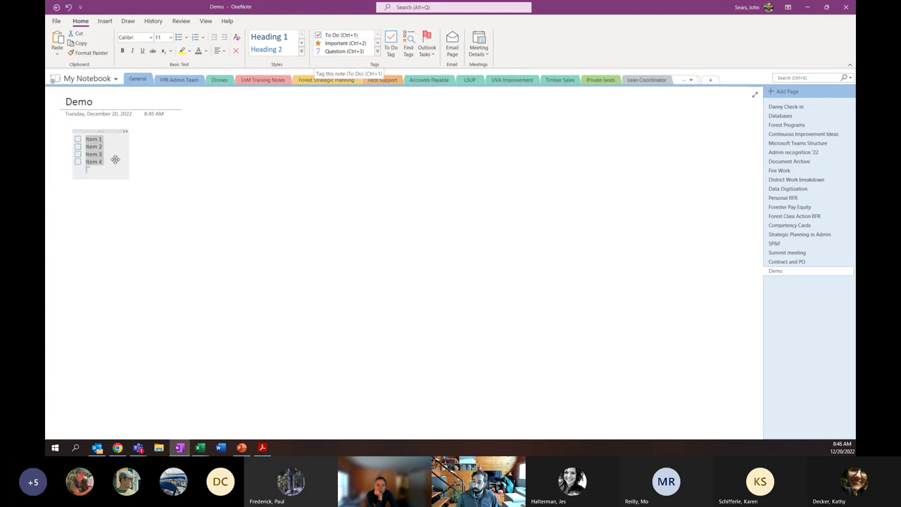
{"action": "left_click", "coordinate": [104, 147]}
{"action": "left_click", "coordinate": [77, 140]}
{"action": "left_click", "coordinate": [78, 146]}
{"action": "left_click", "coordinate": [77, 154]}
{"action": "left_click", "coordinate": [78, 162]}
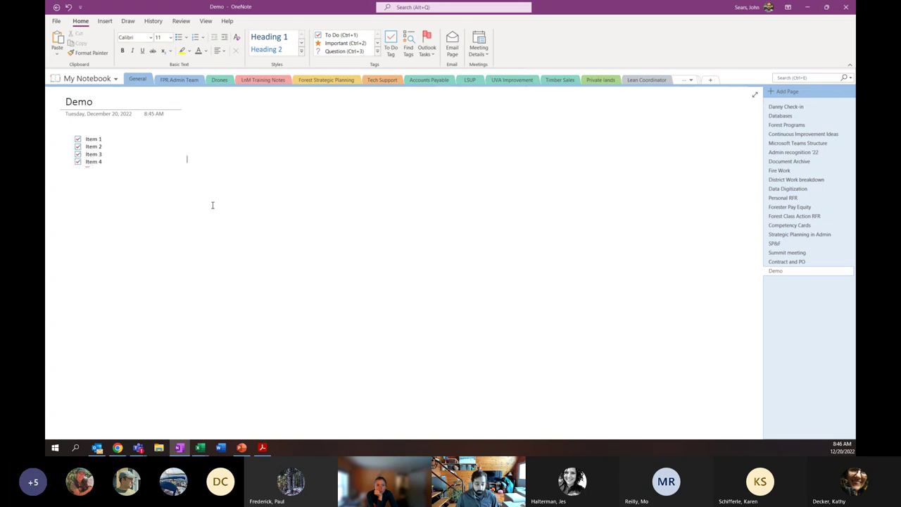
Clear the checkmarks from Item 4, Item 3, Item 2 and Item 1.
{"action": "left_click", "coordinate": [78, 162]}
{"action": "left_click", "coordinate": [78, 155]}
{"action": "left_click", "coordinate": [77, 147]}
{"action": "left_click", "coordinate": [77, 139]}
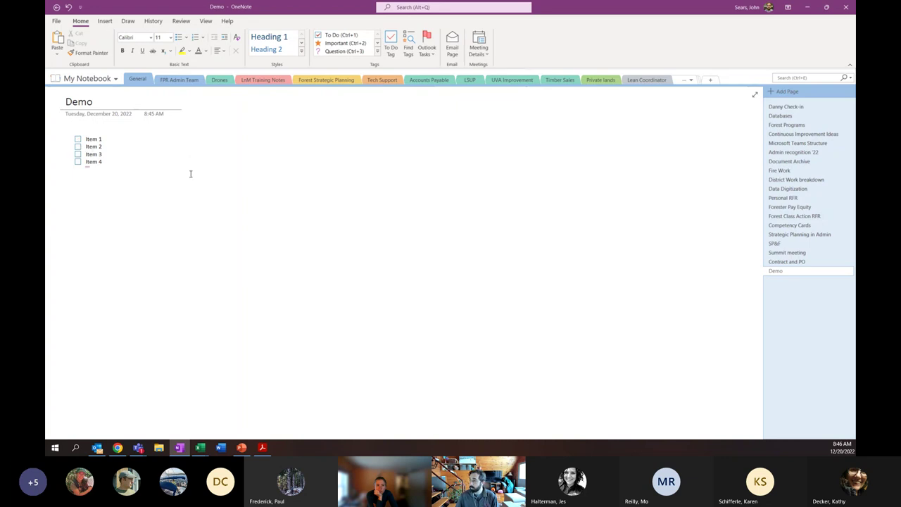
Find the tagged notes in this notebook, restrict the summary to unchecked items, and examine the To Do entries.
{"action": "left_click", "coordinate": [411, 53]}
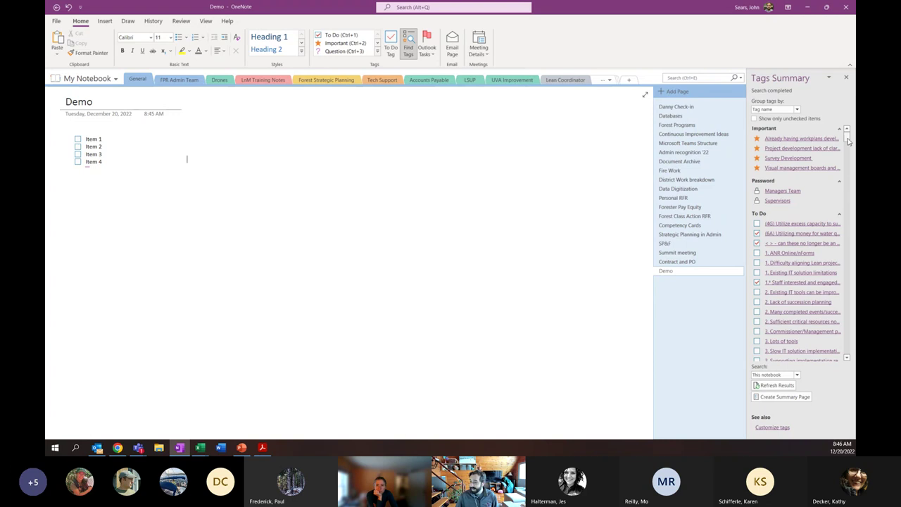
{"action": "mouse_move", "coordinate": [847, 138]}
{"action": "left_mouse_down"}
{"action": "mouse_move", "coordinate": [850, 369]}
{"action": "mouse_move", "coordinate": [852, 132]}
{"action": "left_mouse_up"}
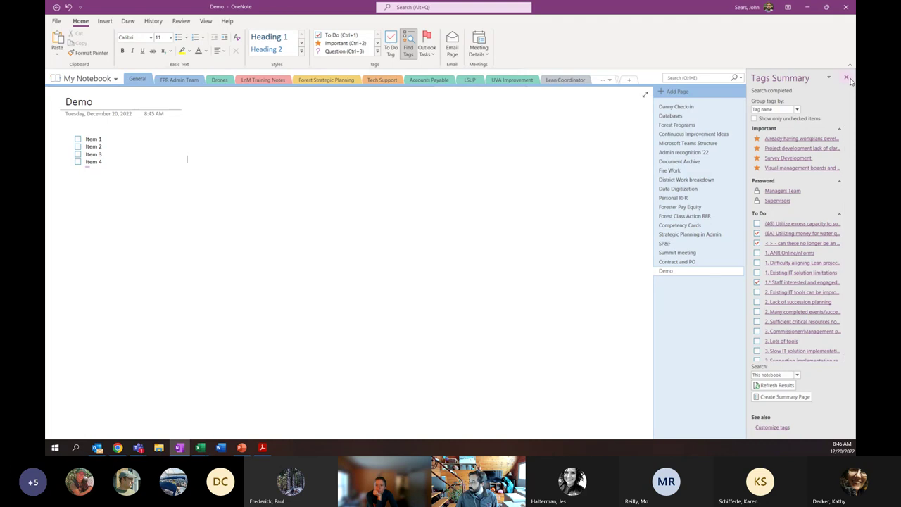
{"action": "left_click", "coordinate": [756, 119]}
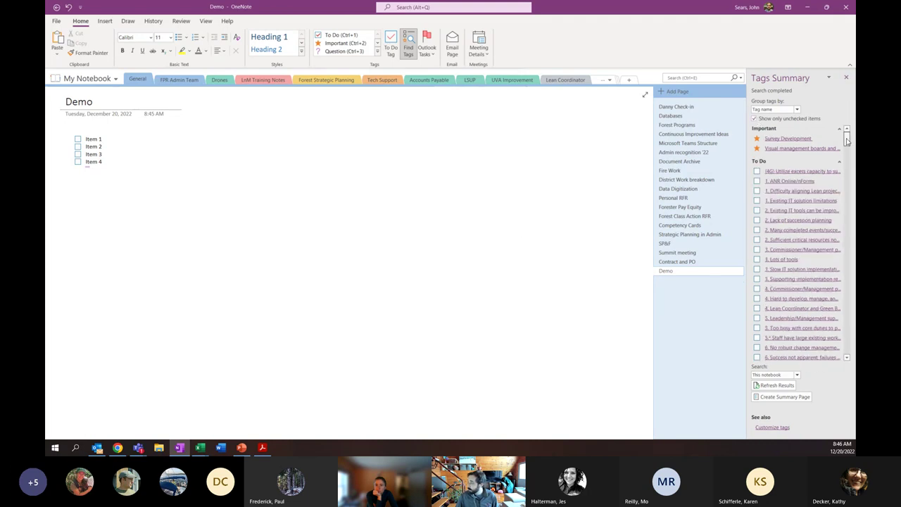
{"action": "left_click_drag", "start_coordinate": [847, 140], "coordinate": [847, 250]}
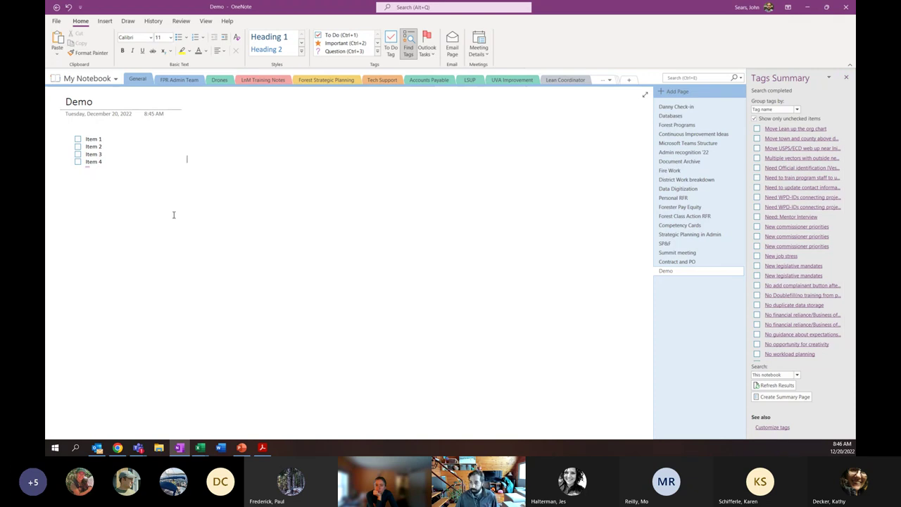
{"action": "left_click", "coordinate": [845, 77]}
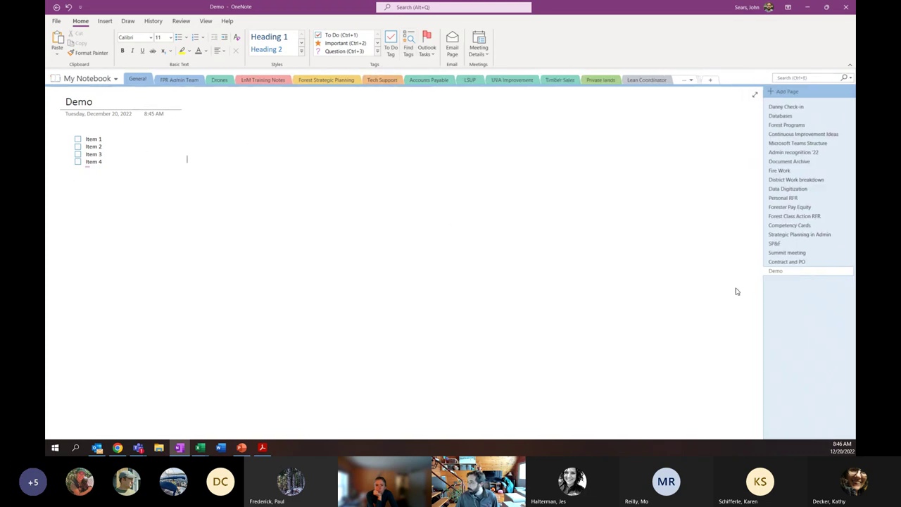
Move the Demo page from the General section to the Tech Support section and open it there.
{"action": "right_click", "coordinate": [778, 275]}
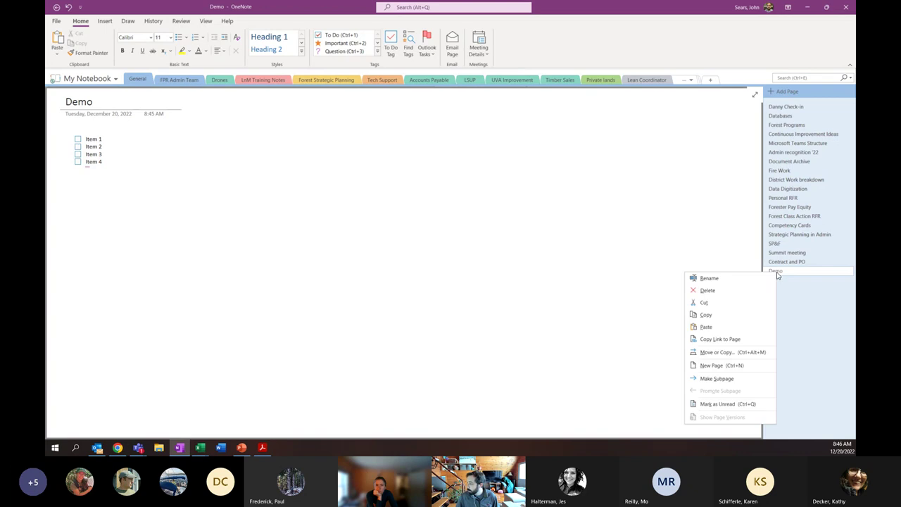
{"action": "left_click", "coordinate": [726, 352]}
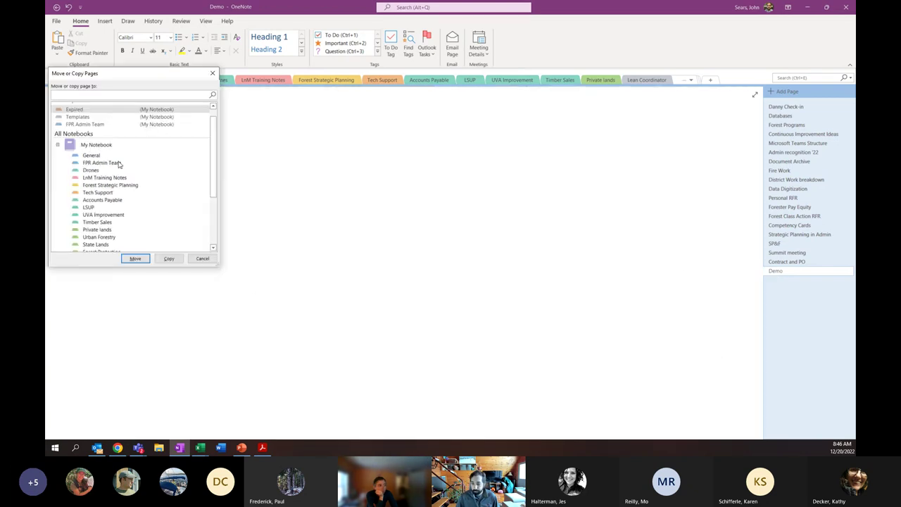
{"action": "left_click", "coordinate": [99, 192]}
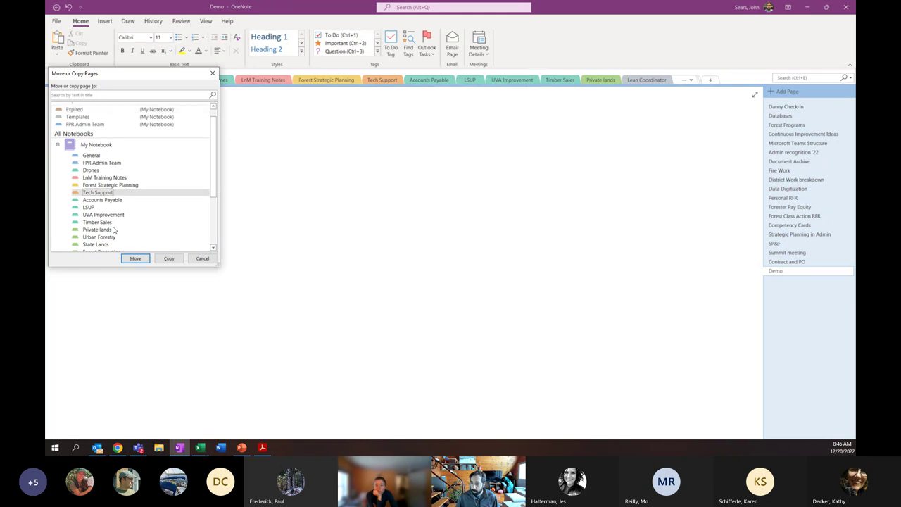
{"action": "left_click", "coordinate": [134, 259]}
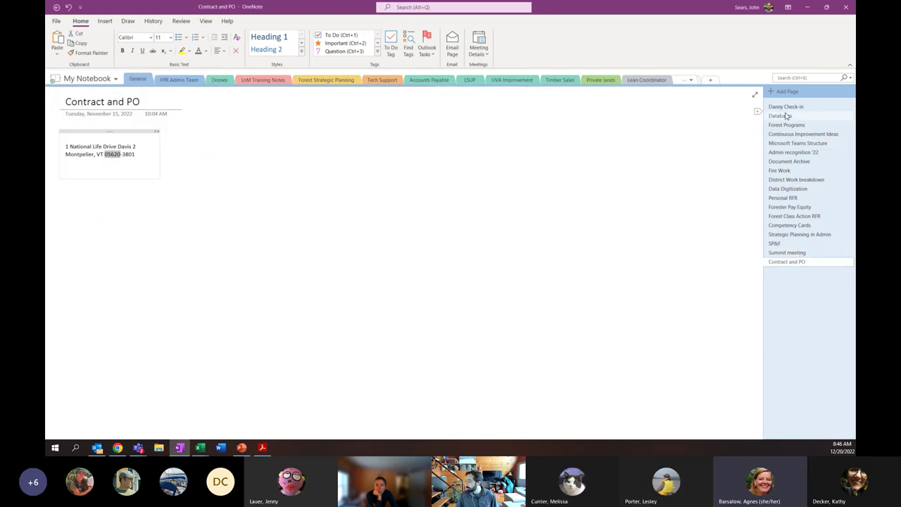
{"action": "left_click", "coordinate": [381, 79]}
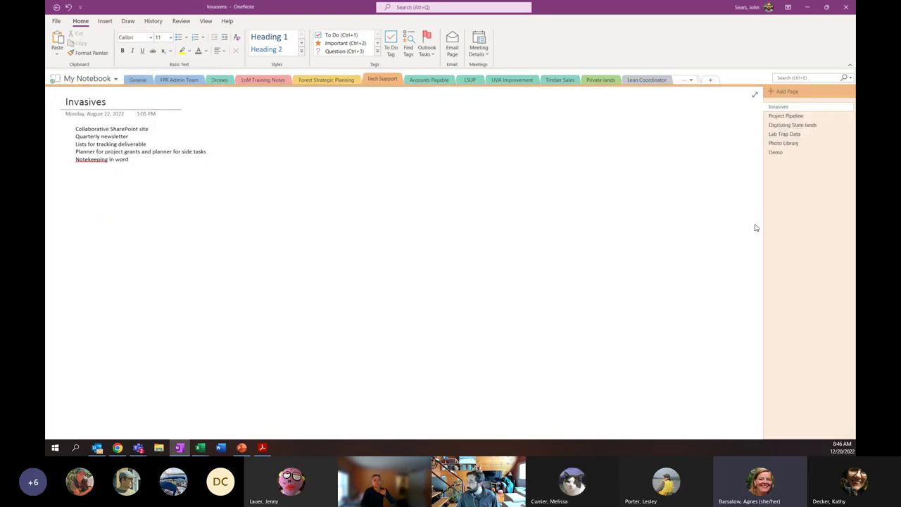
{"action": "left_click", "coordinate": [775, 152]}
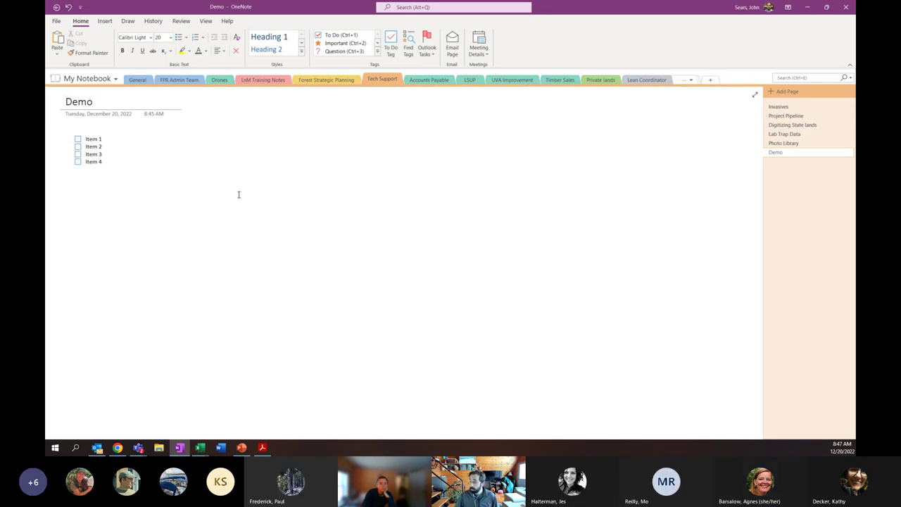
Search all notebooks for "item 1".
{"action": "left_click", "coordinate": [786, 76]}
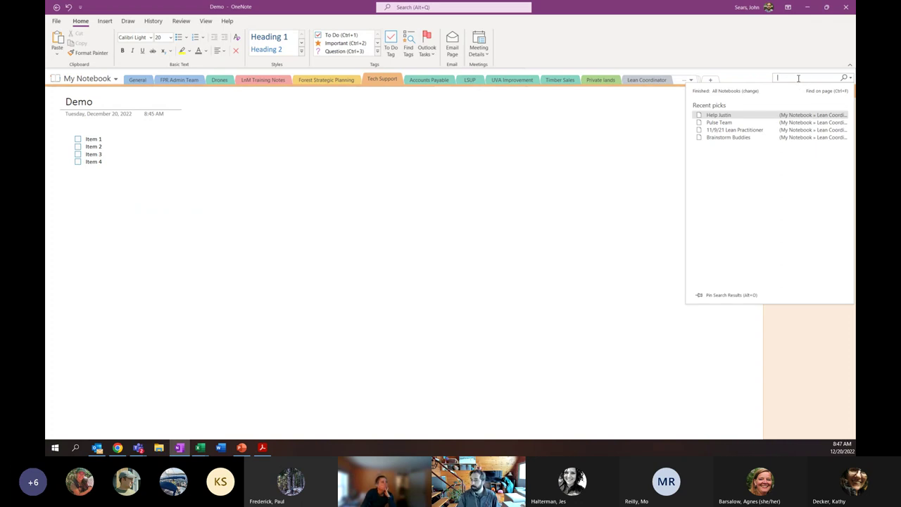
{"action": "type", "text": "item"}
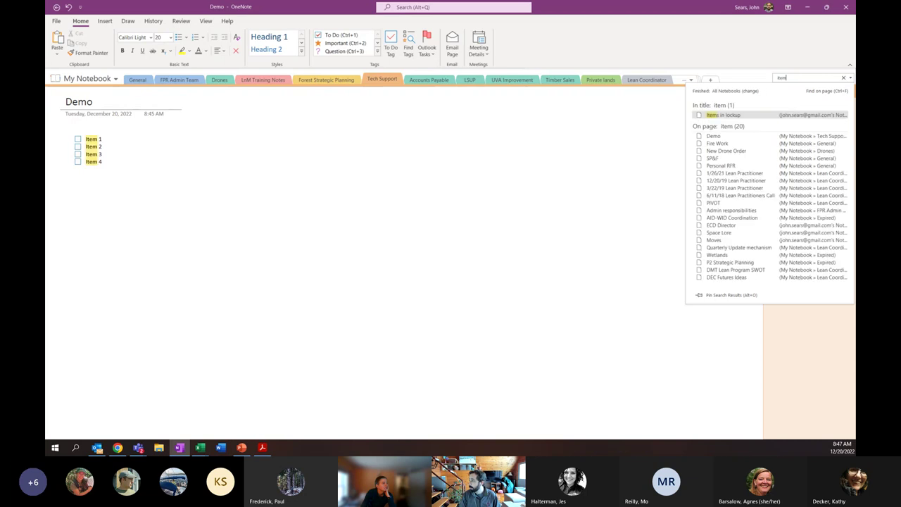
{"action": "type", "text": " 1"}
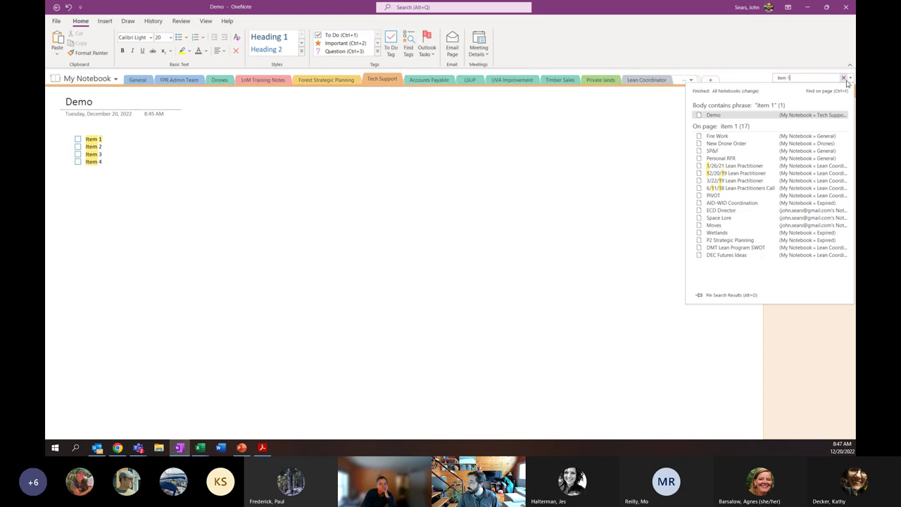
Flag Item 2, Item 3 and Item 4 as Outlook tasks for This Week and view them in Outlook's To-Do List.
{"action": "left_click", "coordinate": [408, 44]}
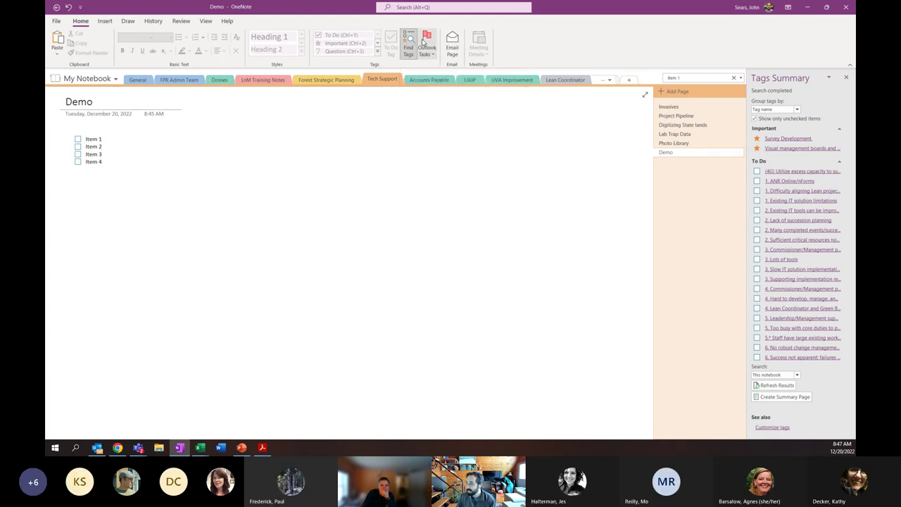
{"action": "left_click", "coordinate": [423, 43]}
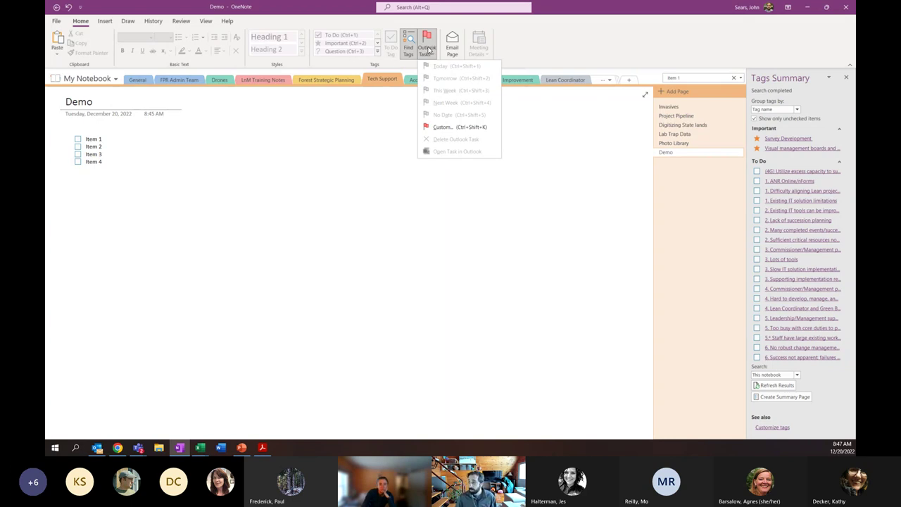
{"action": "left_click", "coordinate": [93, 149]}
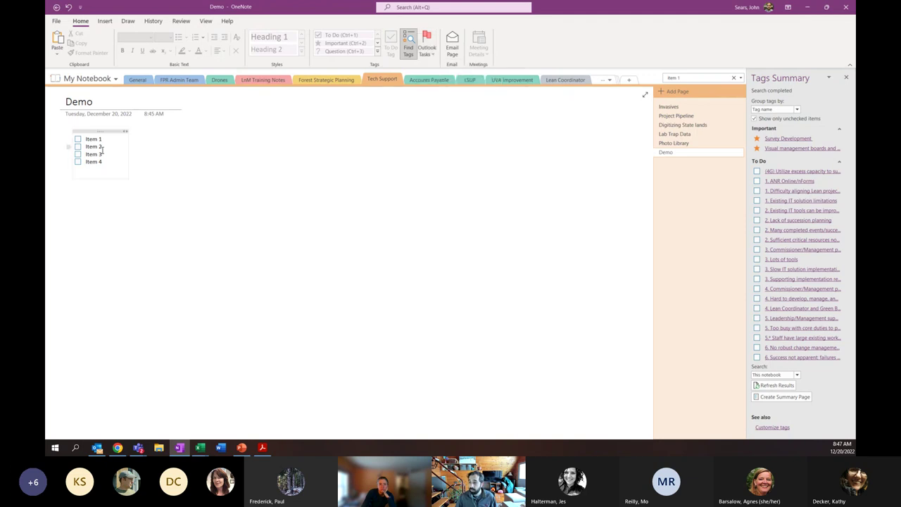
{"action": "left_click_drag", "start_coordinate": [101, 150], "coordinate": [100, 162]}
{"action": "left_click", "coordinate": [432, 40]}
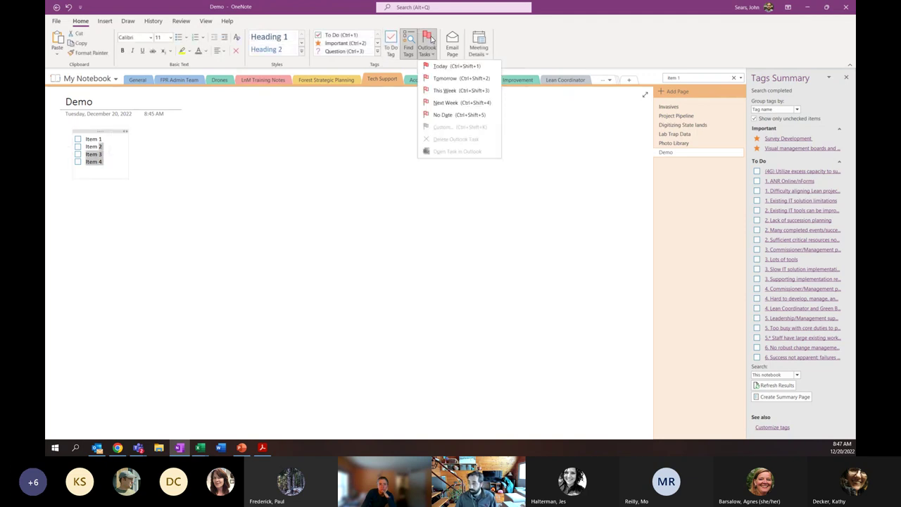
{"action": "left_click", "coordinate": [452, 92]}
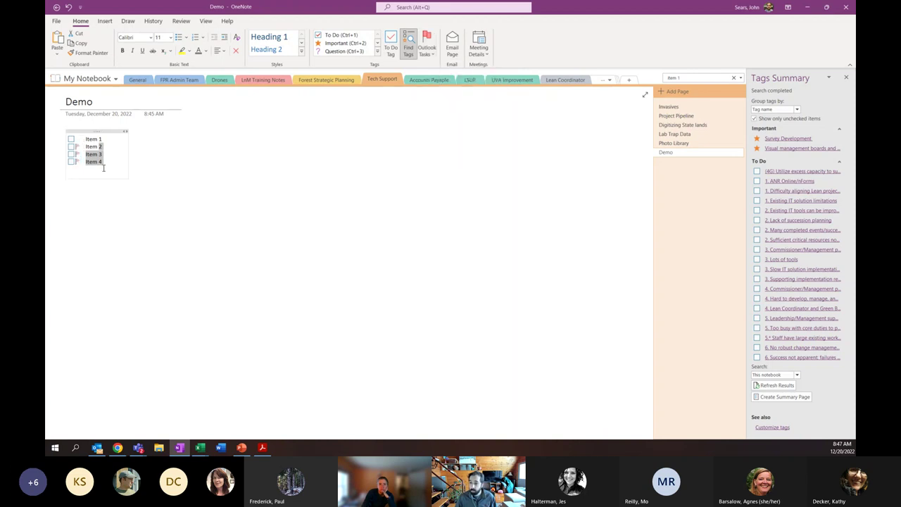
{"action": "left_click", "coordinate": [155, 429]}
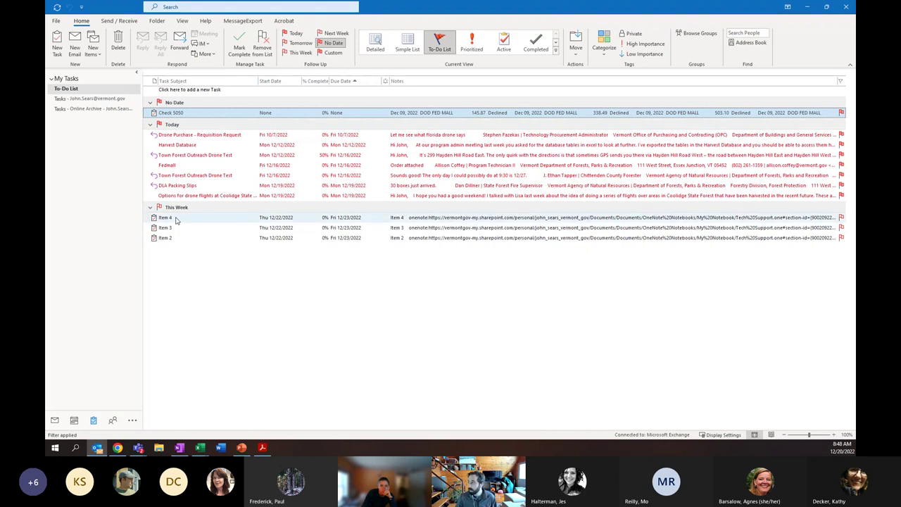
{"action": "left_click", "coordinate": [807, 6]}
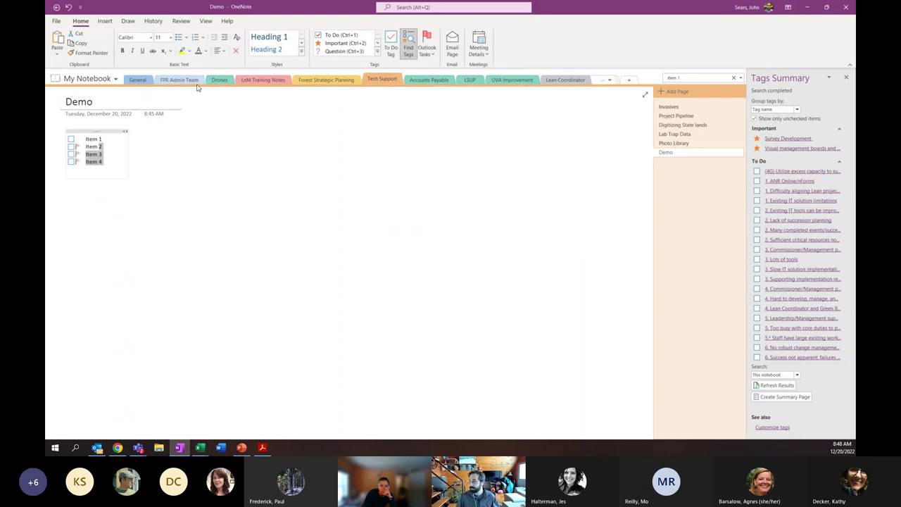
Close the tags summary and check off Item 2, Item 3 and Item 4 on the Demo page.
{"action": "left_click", "coordinate": [846, 76]}
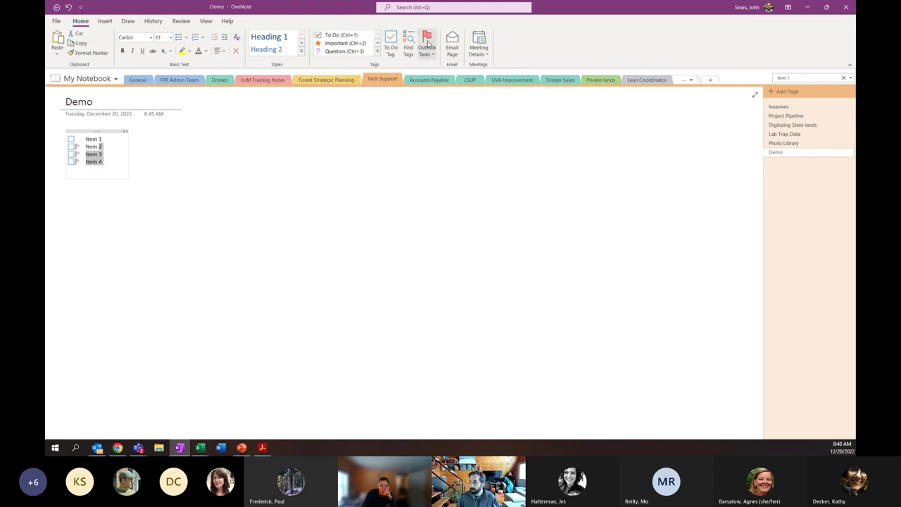
{"action": "left_click", "coordinate": [71, 147]}
{"action": "left_click", "coordinate": [71, 154]}
{"action": "left_click", "coordinate": [71, 162]}
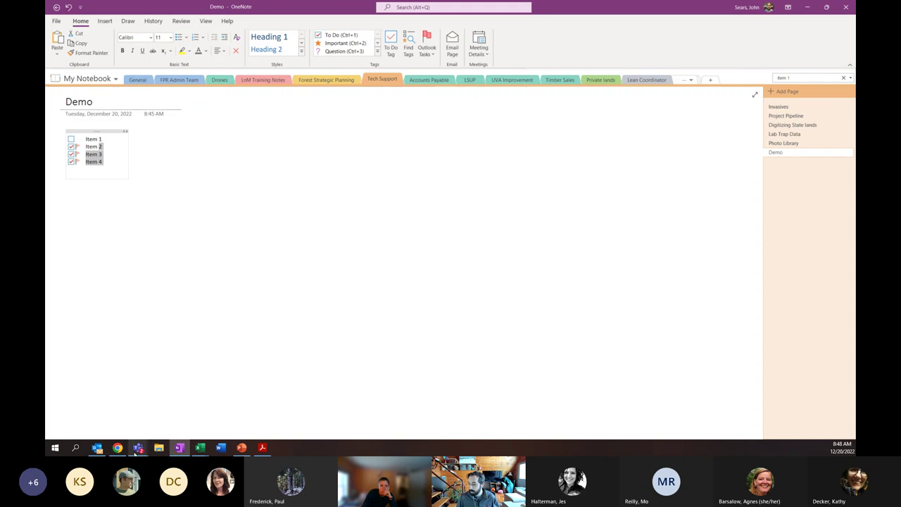
Switch to Outlook, mark the Item 4, Item 3 and Item 2 tasks complete, and return to OneNote.
{"action": "left_click", "coordinate": [96, 448]}
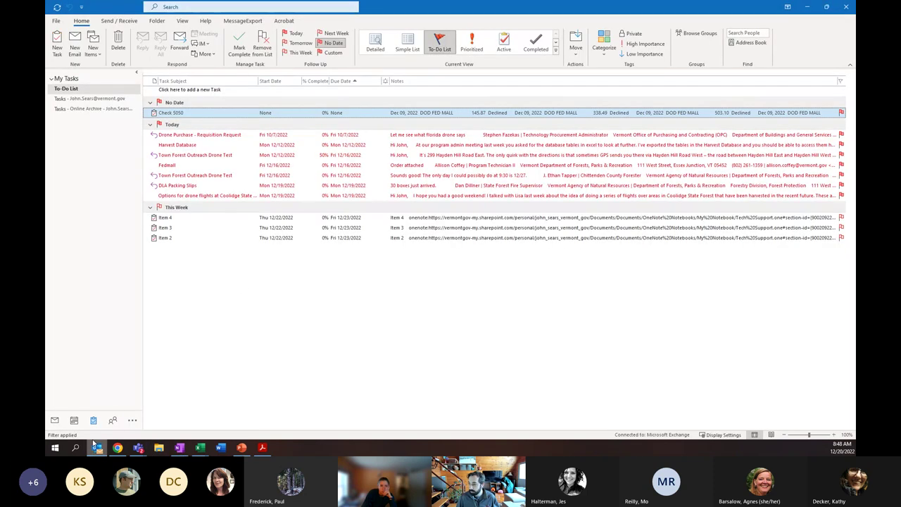
{"action": "right_click", "coordinate": [165, 221]}
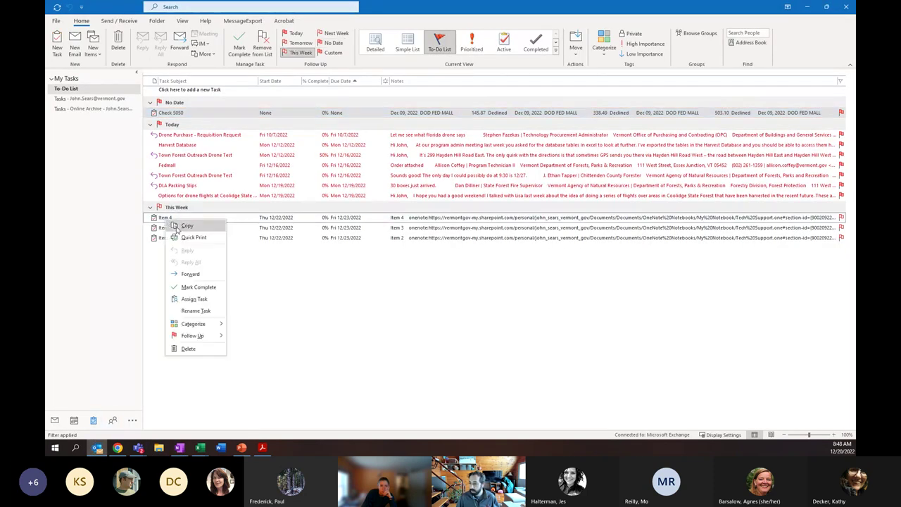
{"action": "left_click", "coordinate": [197, 288]}
{"action": "right_click", "coordinate": [167, 220]}
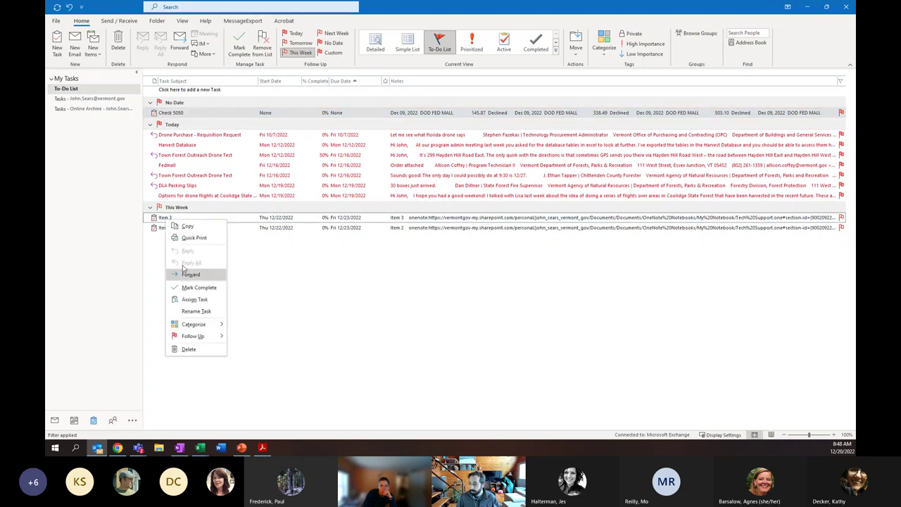
{"action": "left_click", "coordinate": [186, 264]}
{"action": "right_click", "coordinate": [167, 219]}
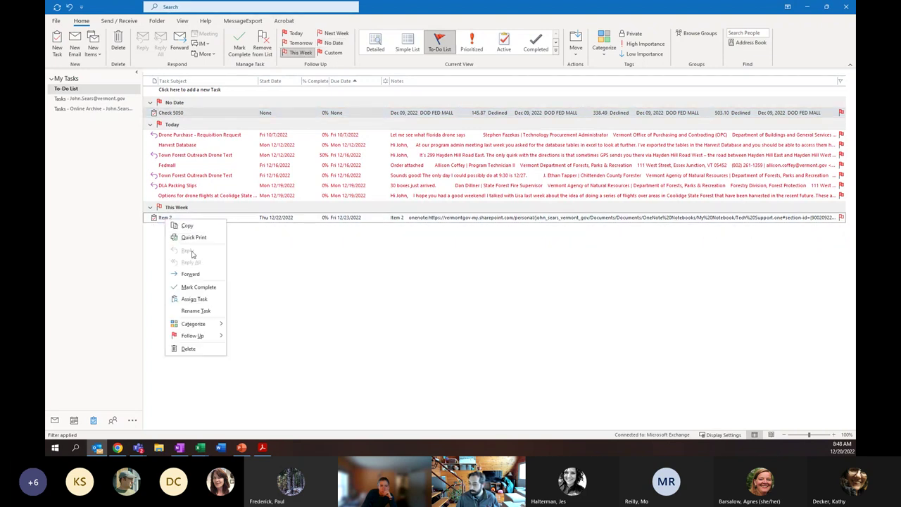
{"action": "left_click", "coordinate": [194, 288]}
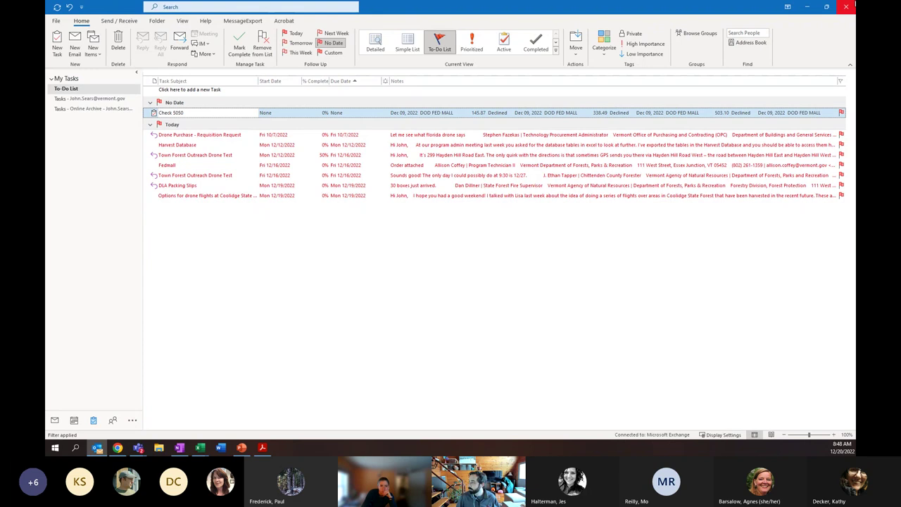
{"action": "left_click", "coordinate": [807, 6]}
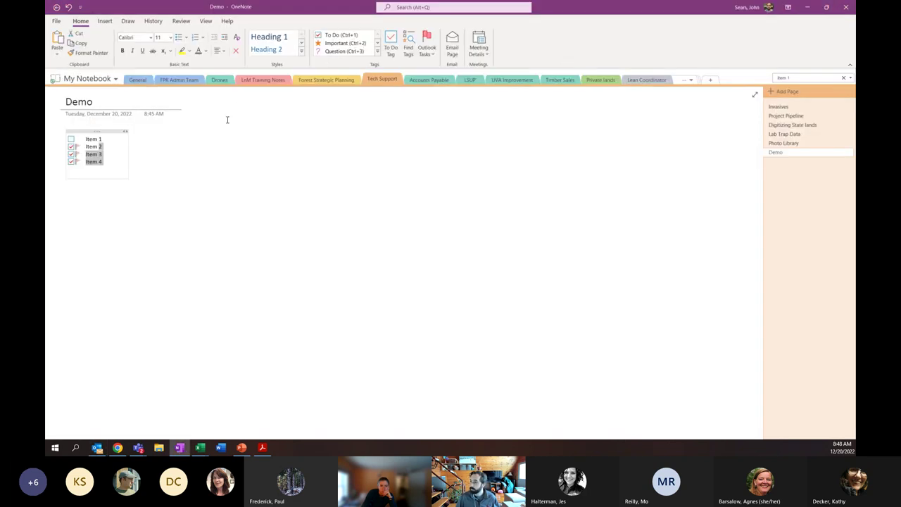
Look over the commands for inserting content, drawing, and tracking page history.
{"action": "left_click", "coordinate": [104, 21]}
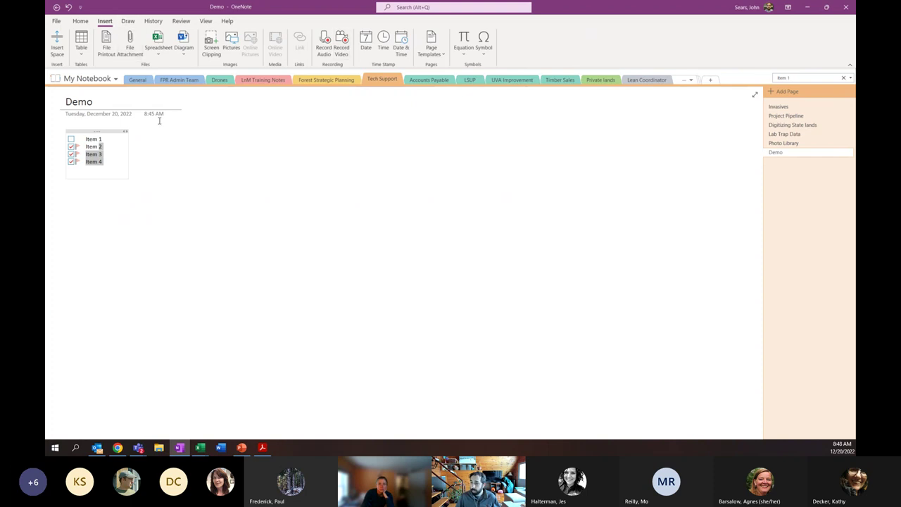
{"action": "left_click", "coordinate": [128, 21]}
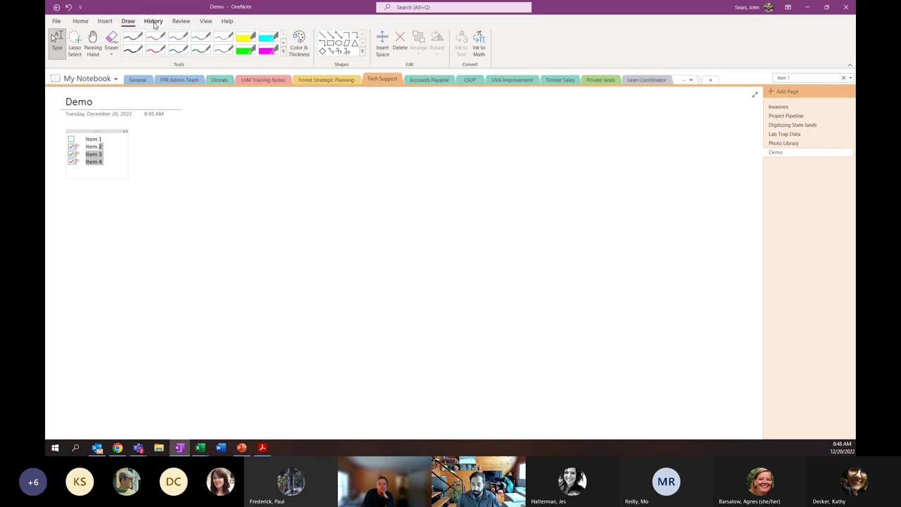
{"action": "left_click", "coordinate": [154, 22]}
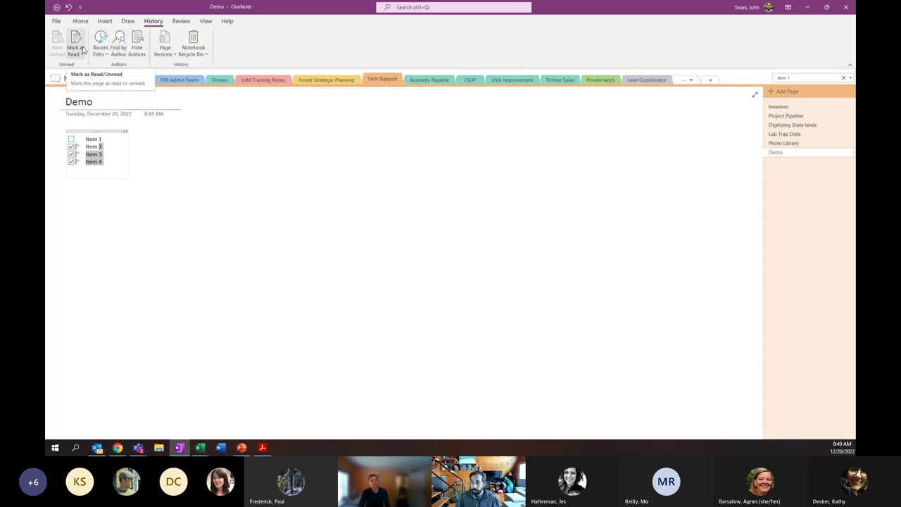
Look over the commands for reviewing text and for changing the page view.
{"action": "left_click", "coordinate": [182, 22]}
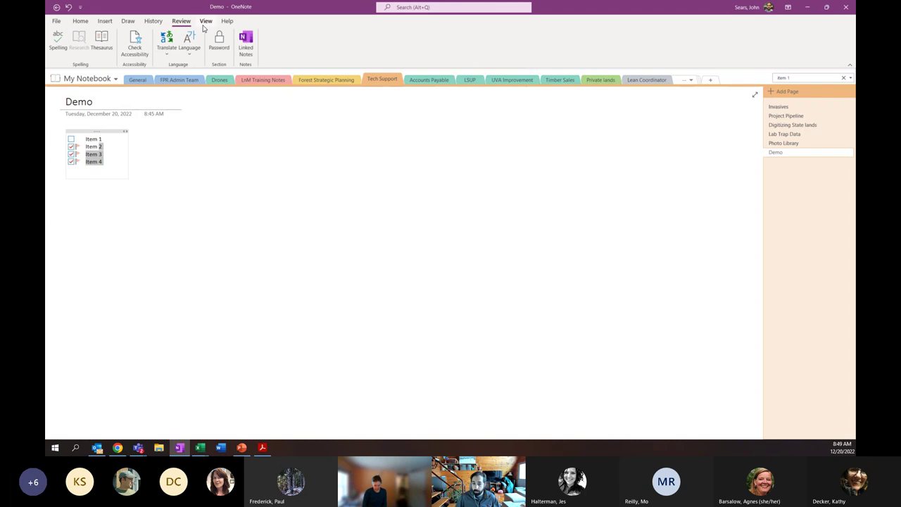
{"action": "left_click", "coordinate": [204, 21]}
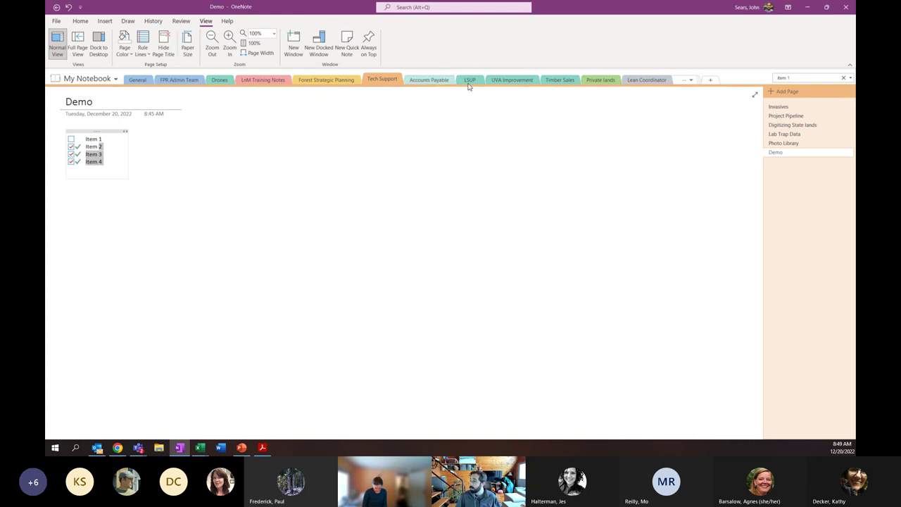
On the Coaching Board page in the Templates section, delete the Projects table, the target condition note and the focus process note.
{"action": "left_click", "coordinate": [651, 83]}
{"action": "left_click", "coordinate": [680, 80]}
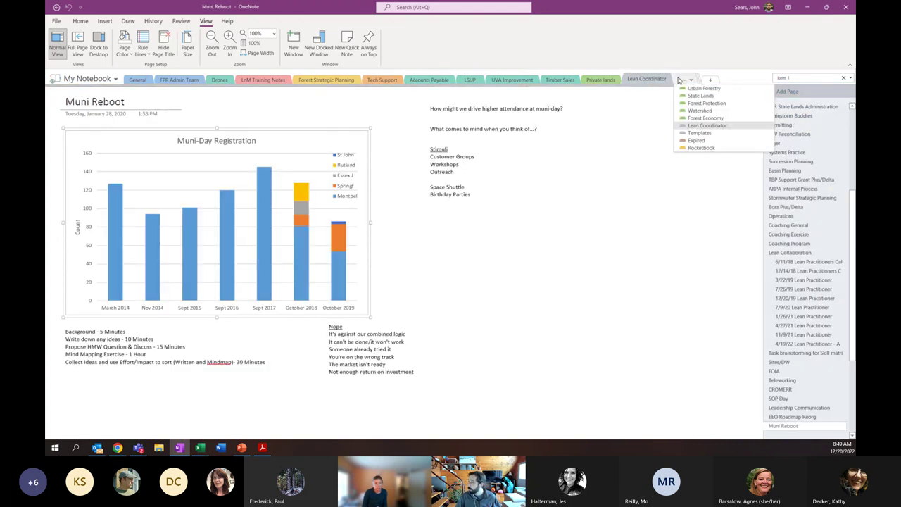
{"action": "left_click", "coordinate": [702, 129]}
{"action": "scroll", "coordinate": [261, 221], "scroll_direction": "up", "scroll_amount": 1}
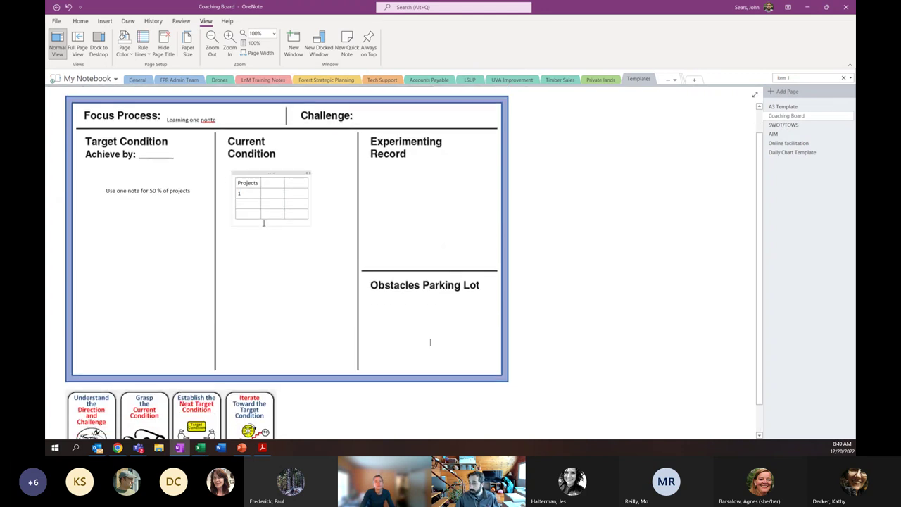
{"action": "left_click", "coordinate": [270, 171]}
{"action": "key", "text": "Delete"}
{"action": "left_click", "coordinate": [166, 180]}
{"action": "key", "text": "Delete"}
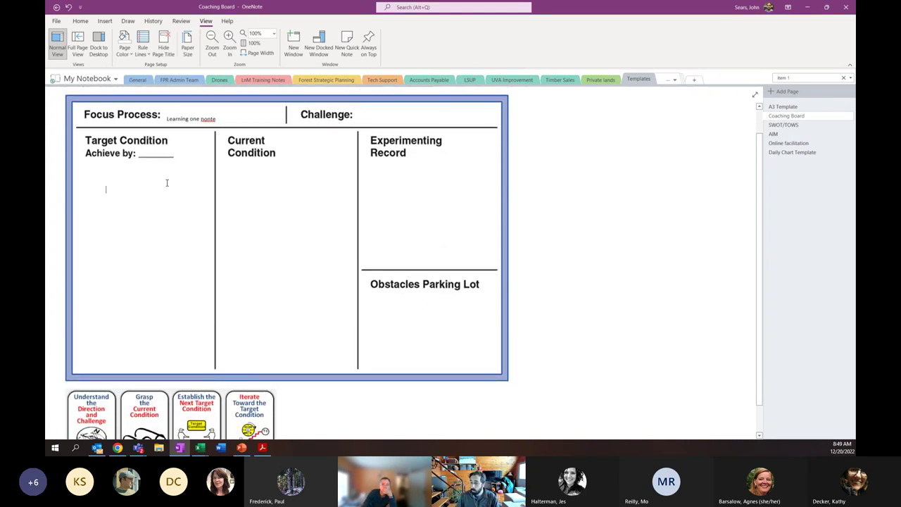
{"action": "left_click", "coordinate": [191, 111]}
{"action": "key", "text": "Delete"}
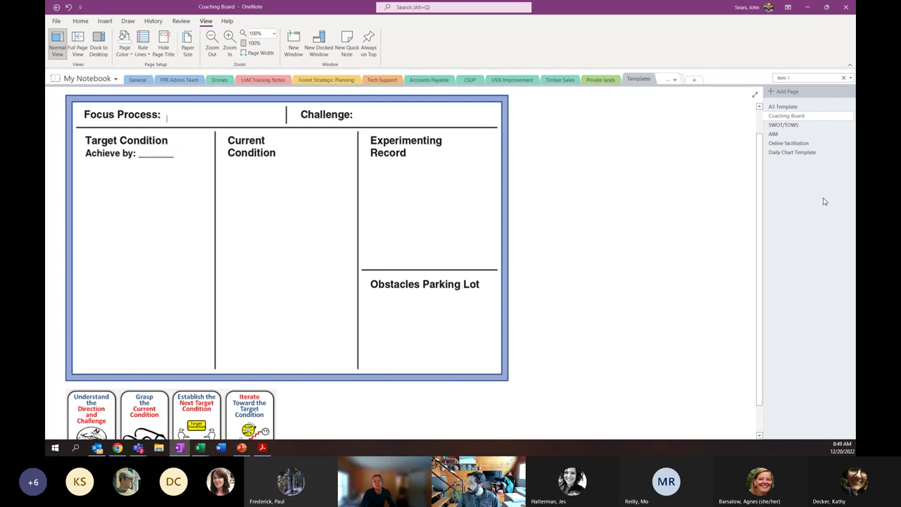
Copy the Coaching Board page into the Tech Support section and open the copy there.
{"action": "right_click", "coordinate": [794, 117]}
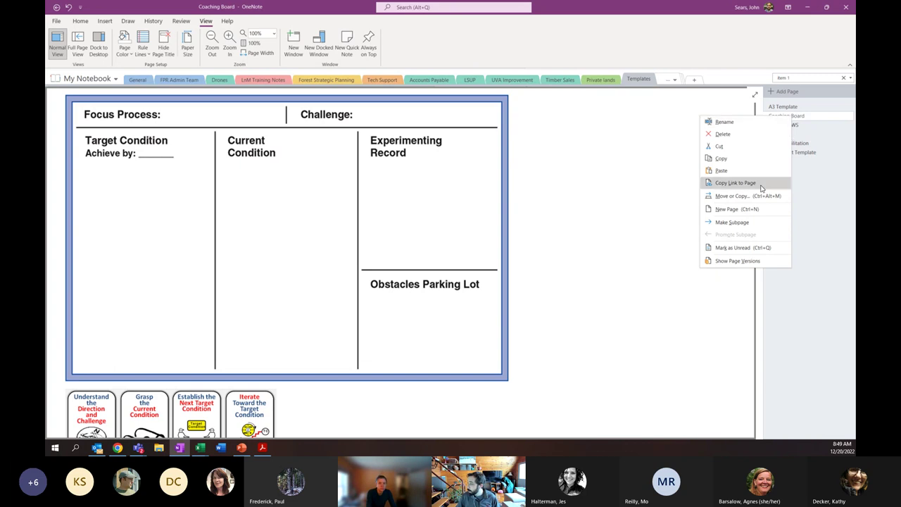
{"action": "left_click", "coordinate": [732, 195]}
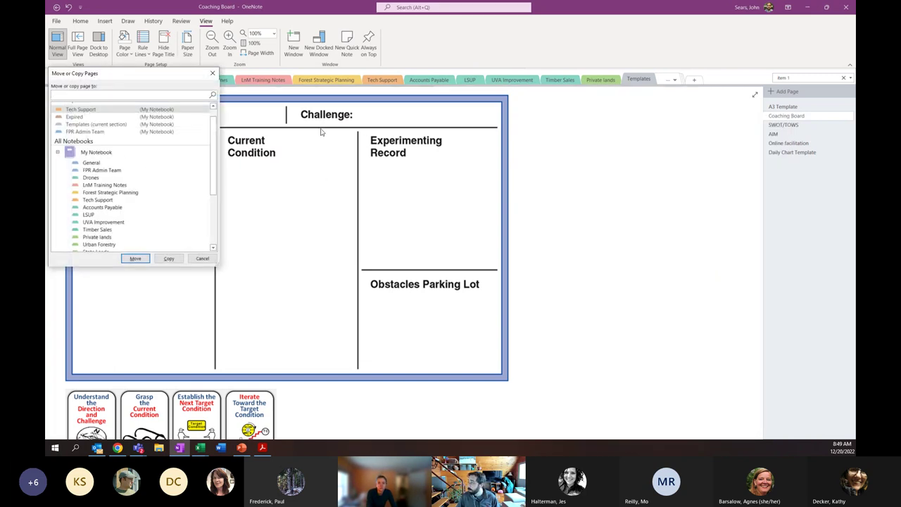
{"action": "left_click", "coordinate": [99, 201]}
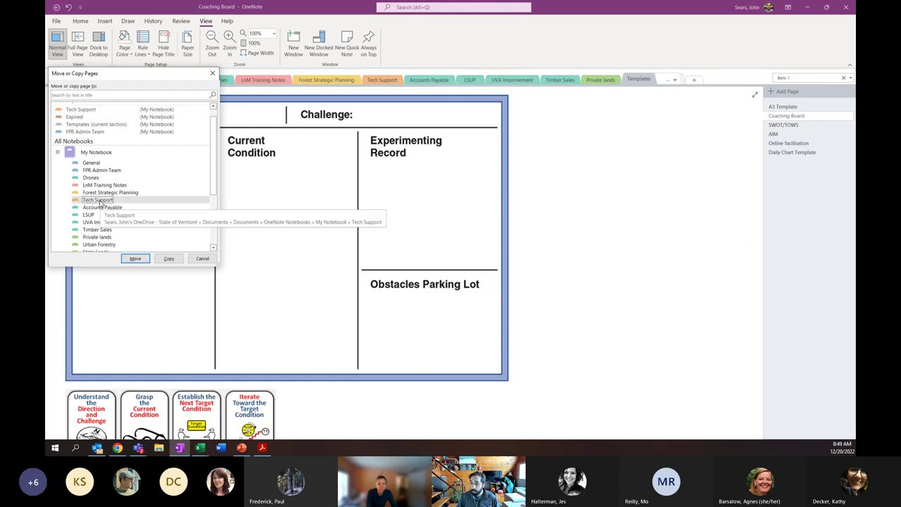
{"action": "left_click", "coordinate": [169, 259]}
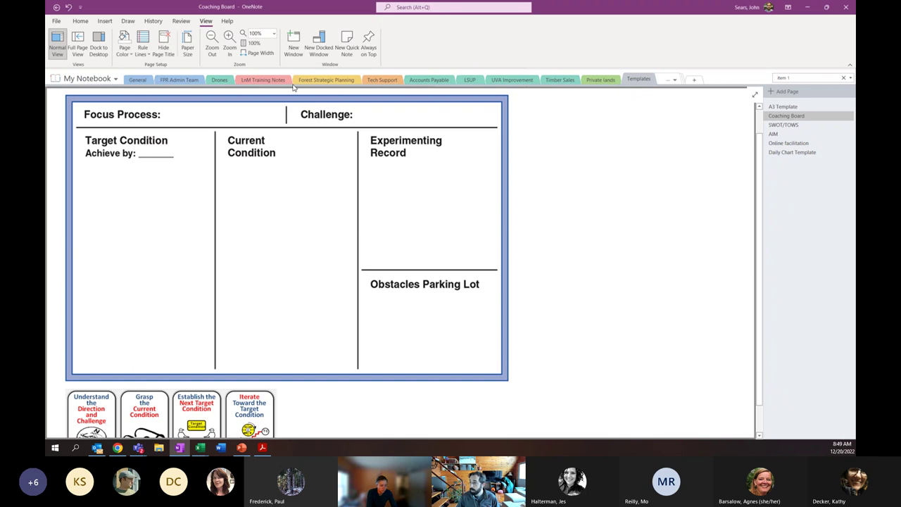
{"action": "left_click", "coordinate": [389, 81]}
{"action": "left_click", "coordinate": [785, 161]}
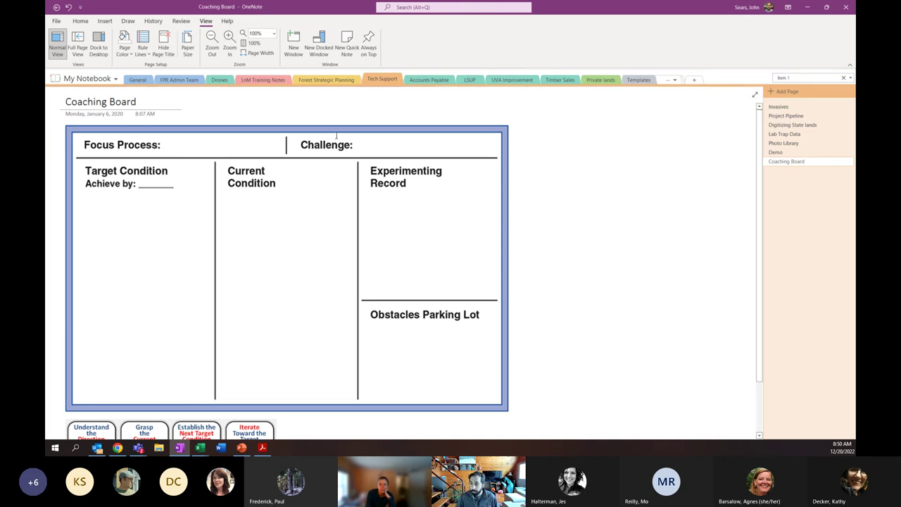
Delete the copied Coaching Board page from the Tech Support section.
{"action": "right_click", "coordinate": [297, 227]}
{"action": "key", "text": "Escape"}
{"action": "right_click", "coordinate": [784, 163]}
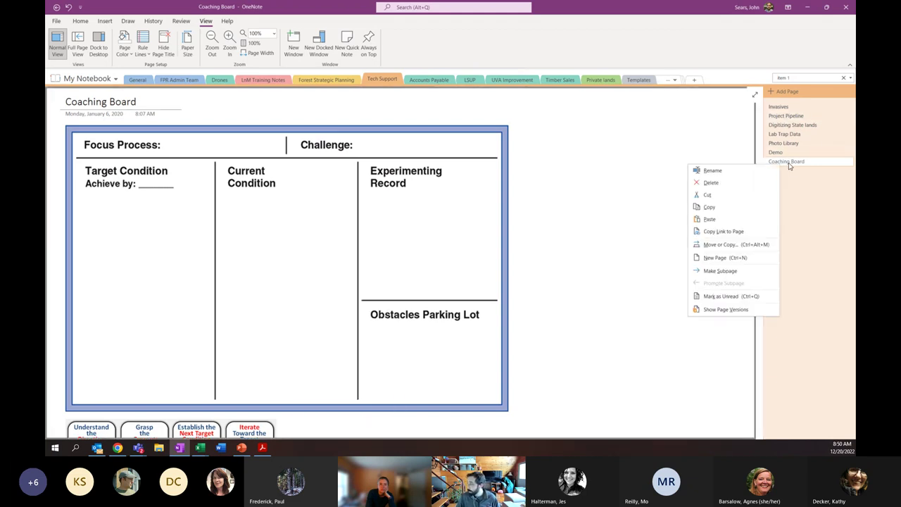
{"action": "left_click", "coordinate": [715, 183]}
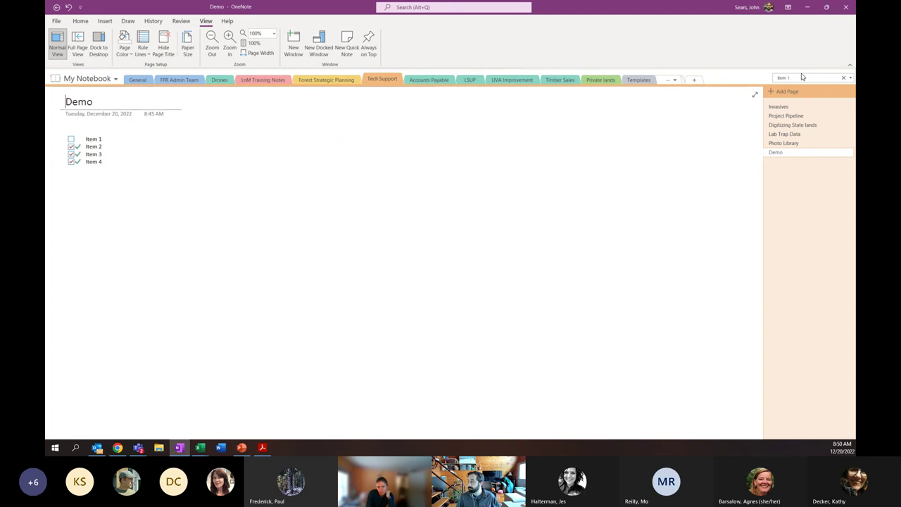
Show the Demo page in full page view and return to the normal view, twice.
{"action": "left_click", "coordinate": [80, 21]}
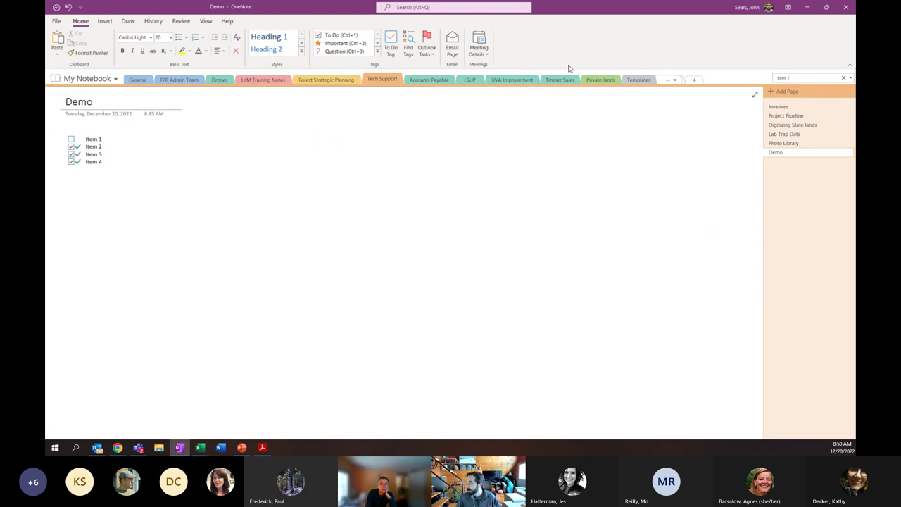
{"action": "left_click", "coordinate": [755, 93]}
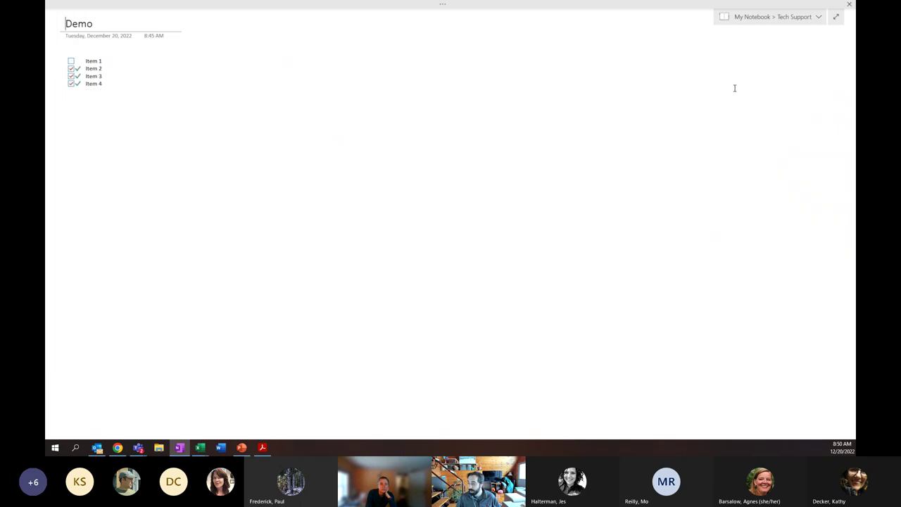
{"action": "left_click", "coordinate": [836, 17]}
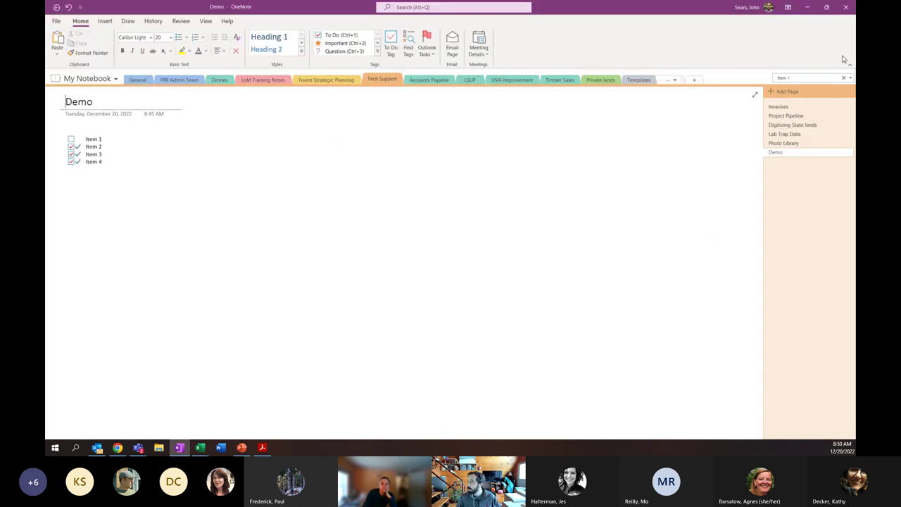
{"action": "left_click", "coordinate": [755, 95]}
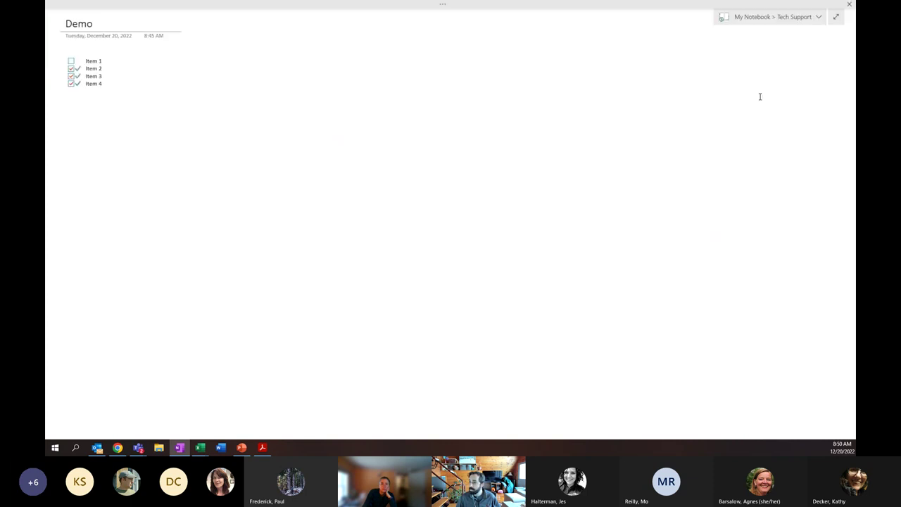
{"action": "left_click", "coordinate": [835, 19]}
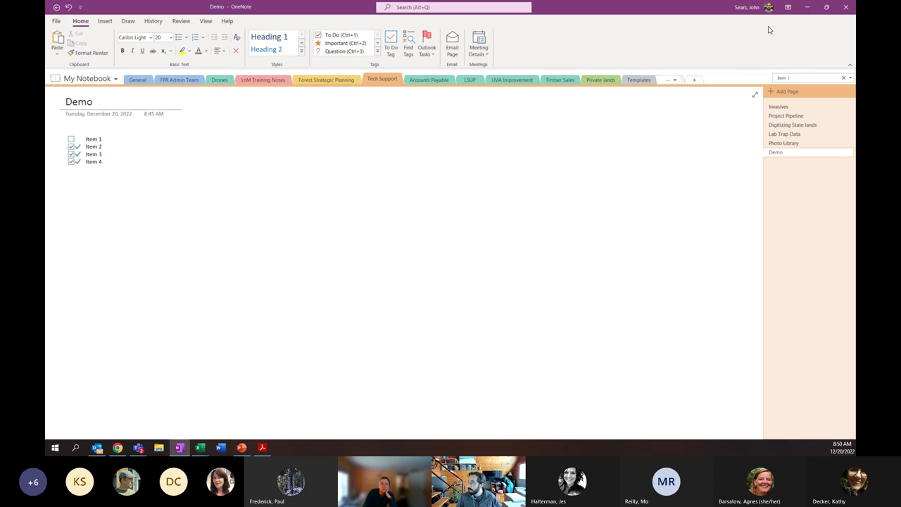
Collapse the ribbon, display it temporarily, and pin it open again.
{"action": "left_click", "coordinate": [850, 65]}
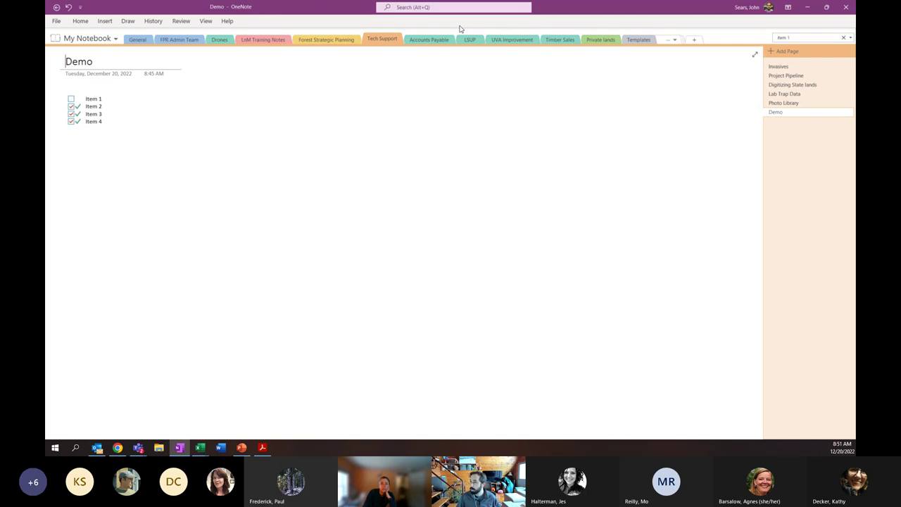
{"action": "left_click", "coordinate": [80, 21]}
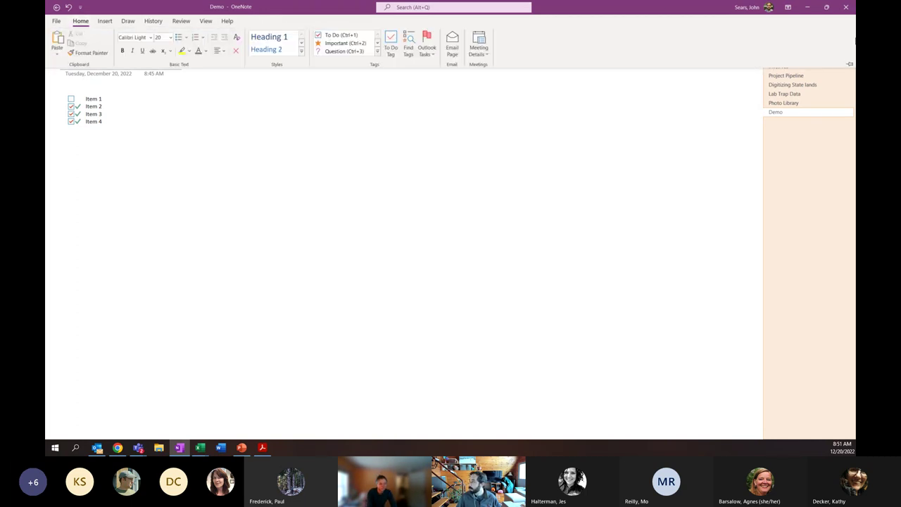
{"action": "left_click", "coordinate": [850, 65]}
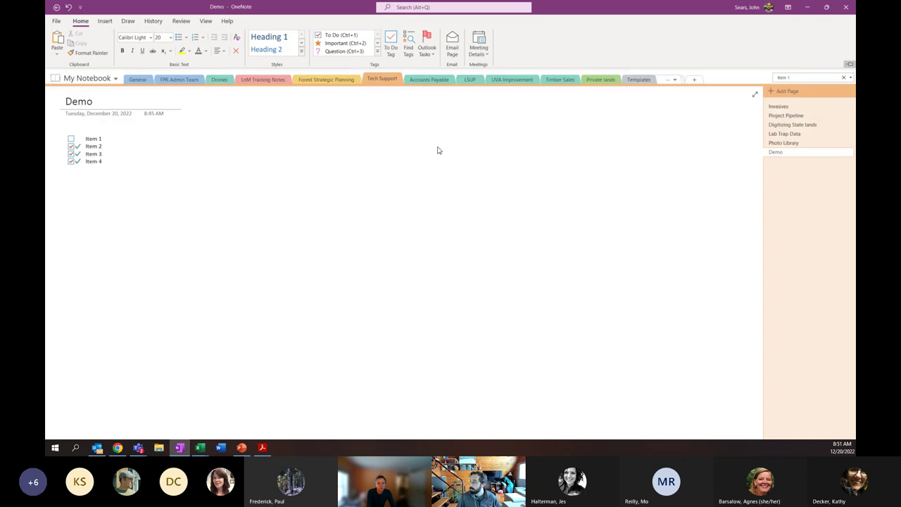
{"action": "left_click", "coordinate": [182, 21]}
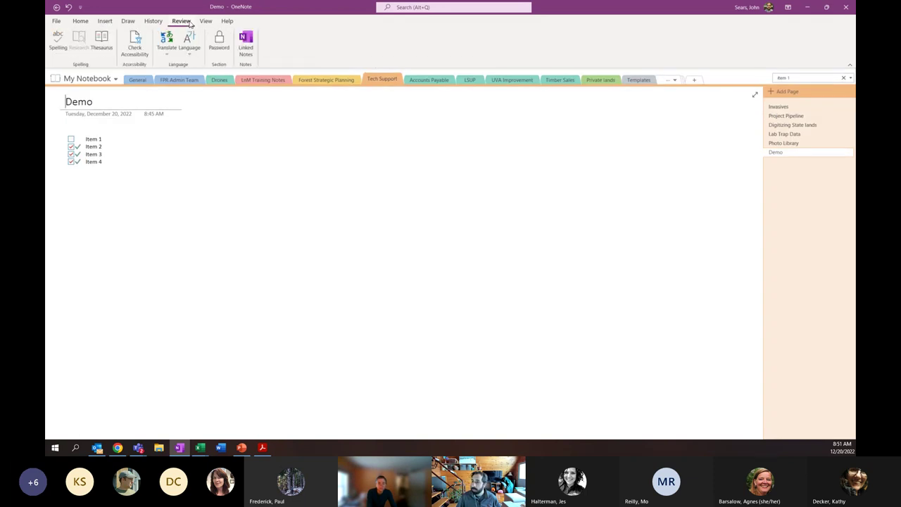
{"action": "left_click", "coordinate": [152, 21]}
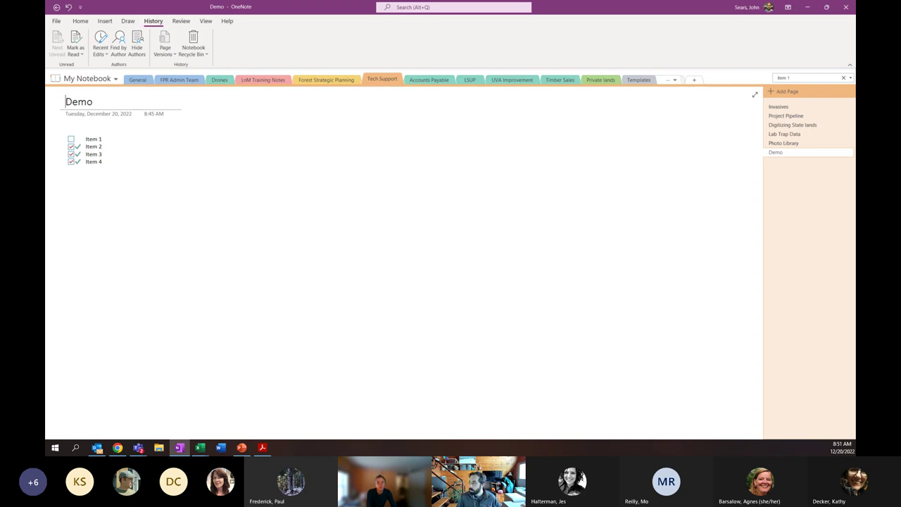
View the archived pages in the Expired section, switch to Accounts Payable, and return to the Expired section.
{"action": "left_click", "coordinate": [674, 80]}
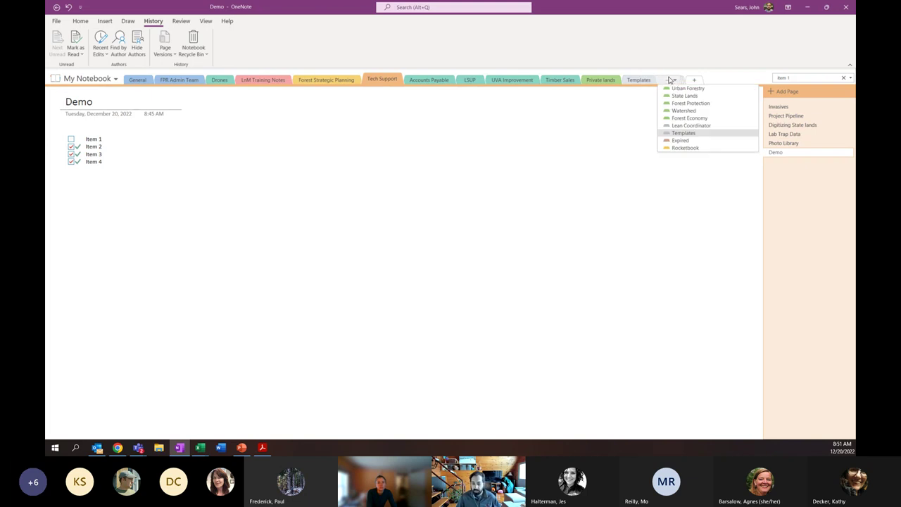
{"action": "left_click", "coordinate": [677, 141]}
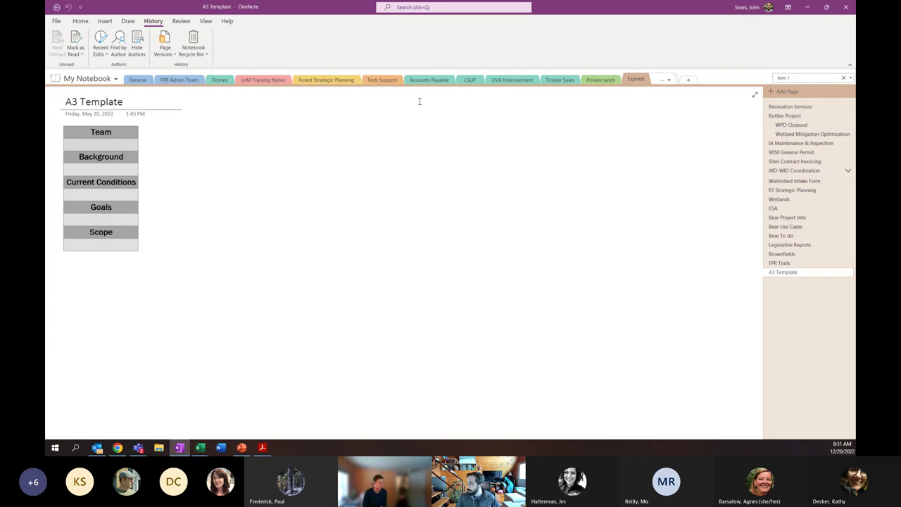
{"action": "left_click", "coordinate": [424, 79]}
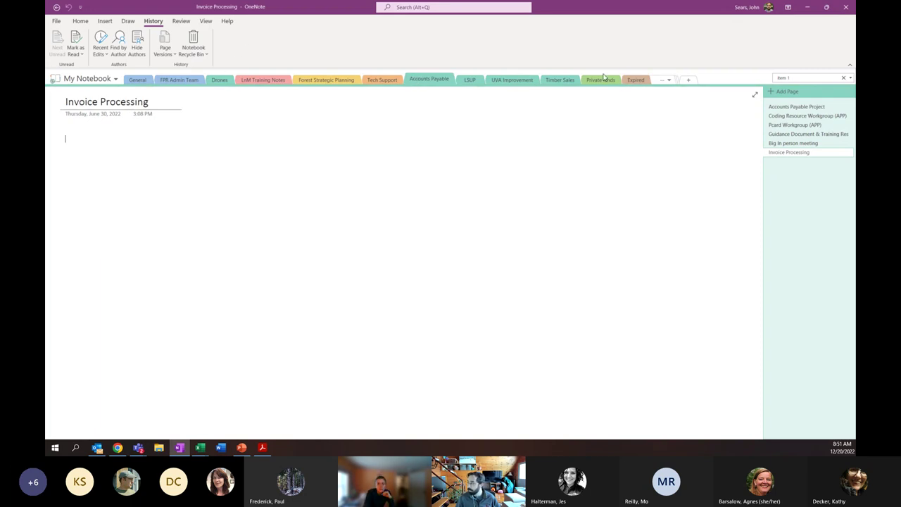
{"action": "left_click", "coordinate": [635, 80]}
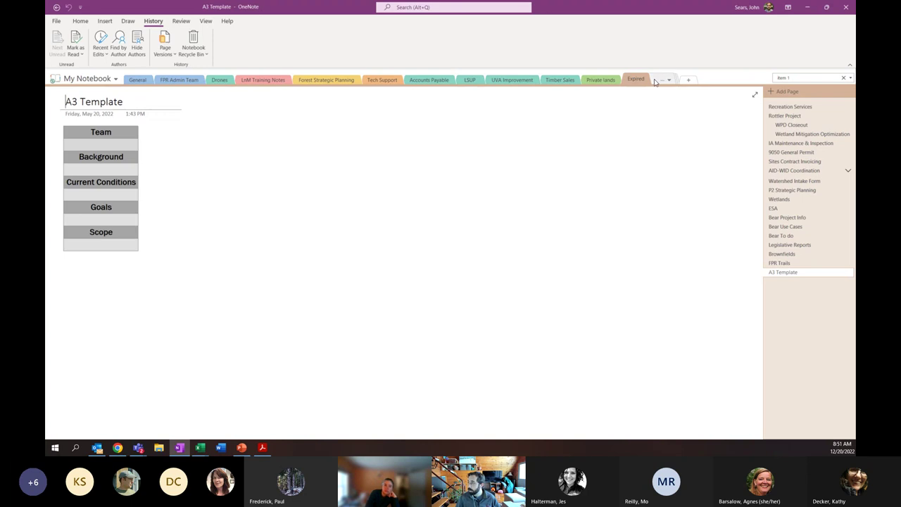
Open the Rocketbook section and read through the scanned handwritten notes on its page.
{"action": "left_click", "coordinate": [656, 81]}
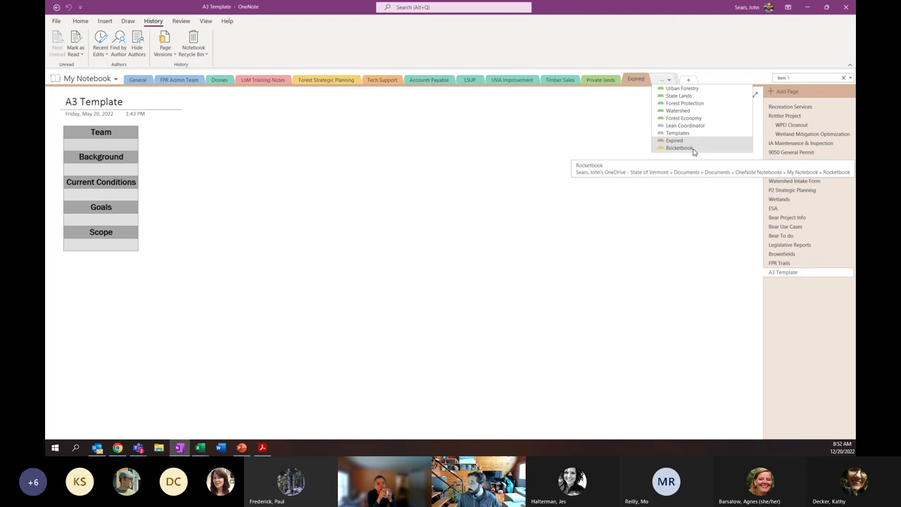
{"action": "left_click", "coordinate": [693, 149]}
{"action": "scroll", "coordinate": [280, 213], "scroll_direction": "down", "scroll_amount": 3}
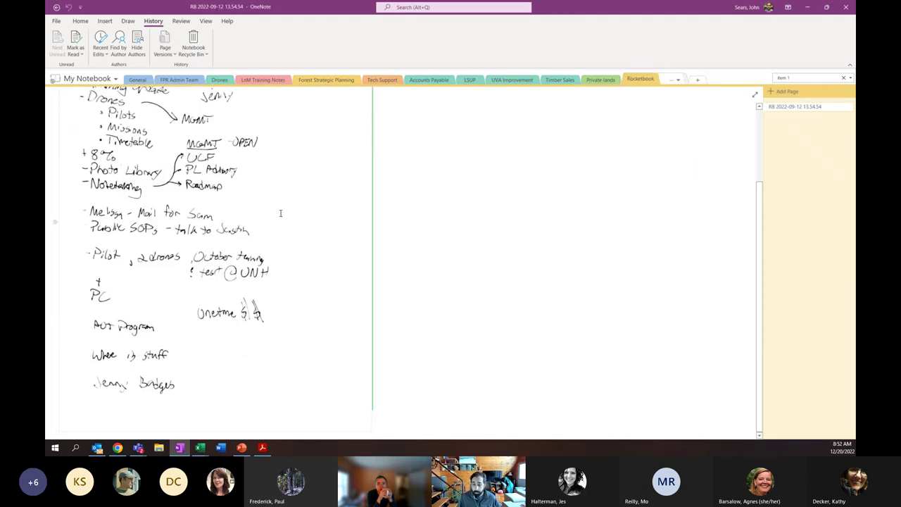
{"action": "scroll", "coordinate": [469, 210], "scroll_direction": "up", "scroll_amount": 2}
{"action": "scroll", "coordinate": [463, 213], "scroll_direction": "down", "scroll_amount": 1}
{"action": "scroll", "coordinate": [458, 213], "scroll_direction": "up", "scroll_amount": 3}
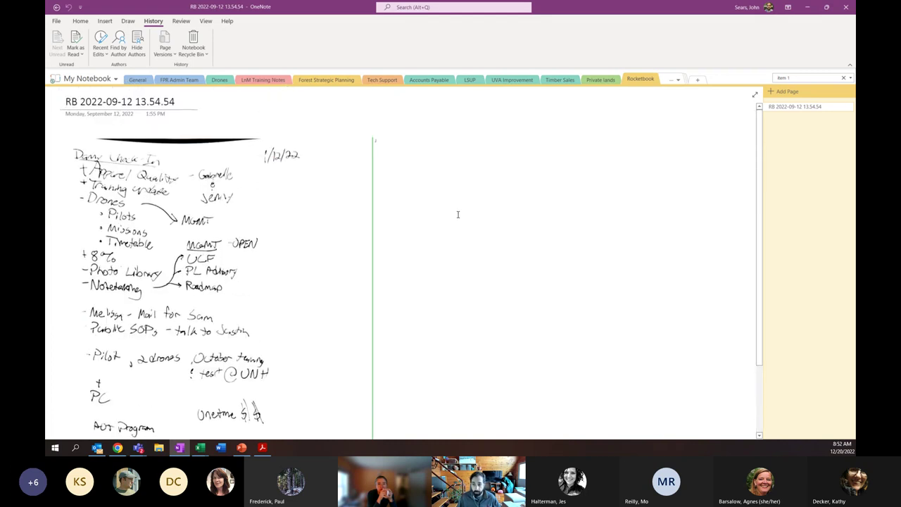
{"action": "scroll", "coordinate": [458, 214], "scroll_direction": "down", "scroll_amount": 4}
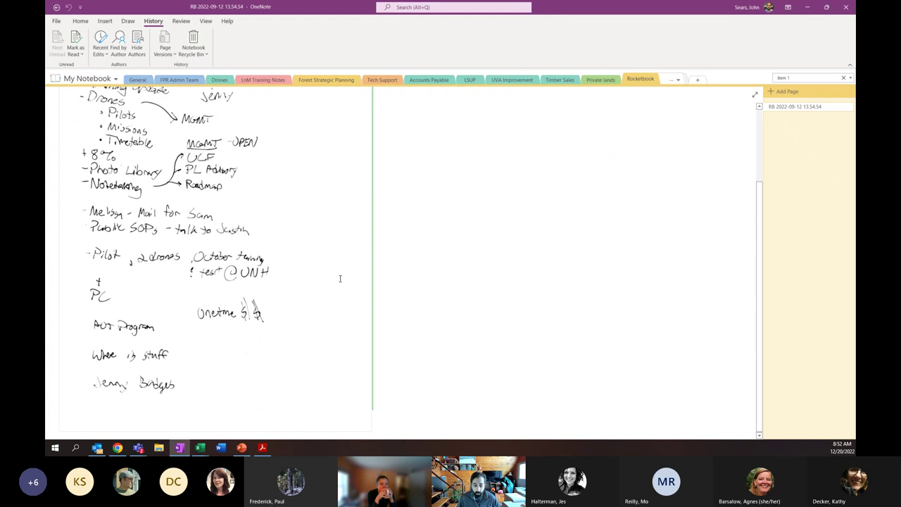
{"action": "scroll", "coordinate": [496, 279], "scroll_direction": "up", "scroll_amount": 3}
{"action": "scroll", "coordinate": [485, 277], "scroll_direction": "down", "scroll_amount": 1}
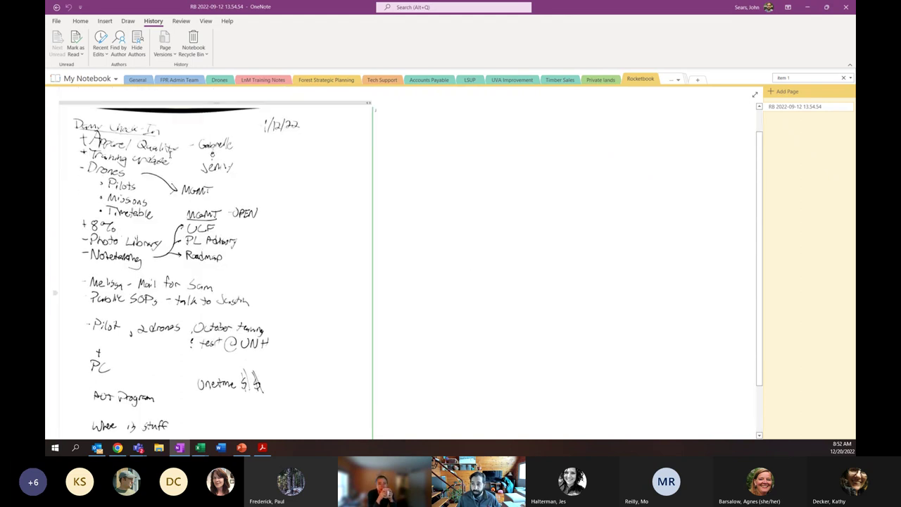
With the scanned notes image selected, look over the formatting, drawing and content insertion commands.
{"action": "left_click", "coordinate": [81, 21]}
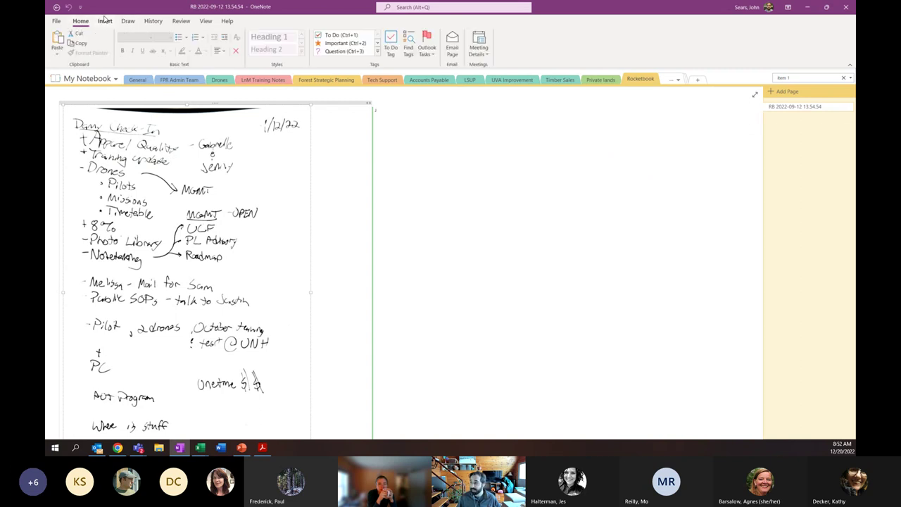
{"action": "left_click", "coordinate": [104, 21]}
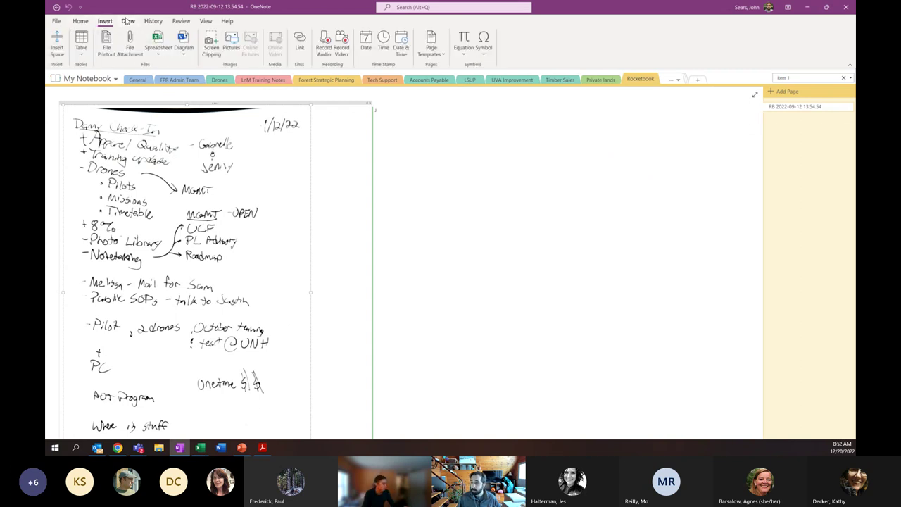
{"action": "left_click", "coordinate": [127, 22]}
{"action": "left_click", "coordinate": [100, 24]}
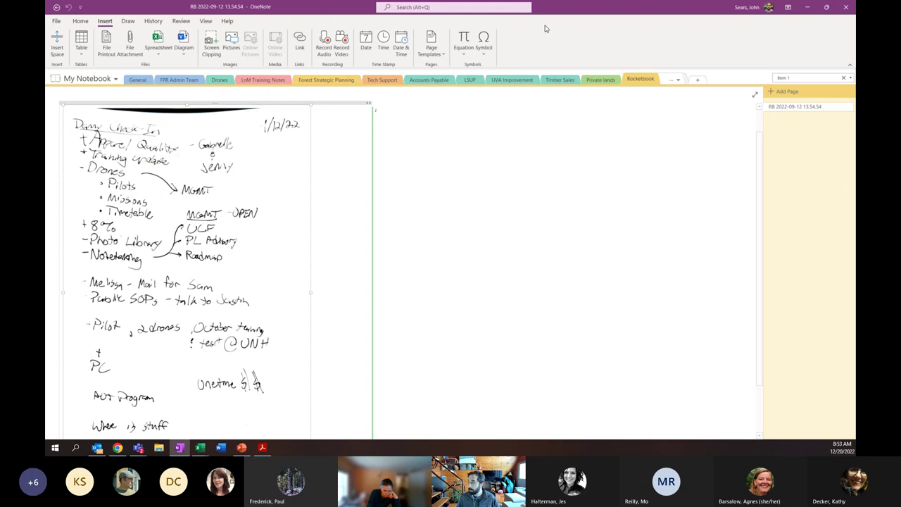
Place OneNote side by side with Outlook and show the mail inbox in Outlook.
{"action": "left_click", "coordinate": [825, 7]}
{"action": "left_click_drag", "start_coordinate": [414, 170], "coordinate": [900, 64]}
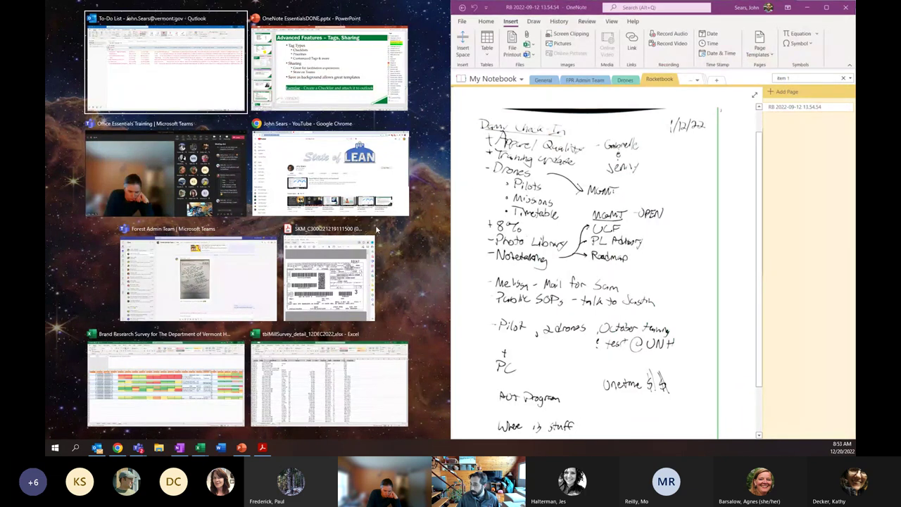
{"action": "left_click", "coordinate": [166, 64]}
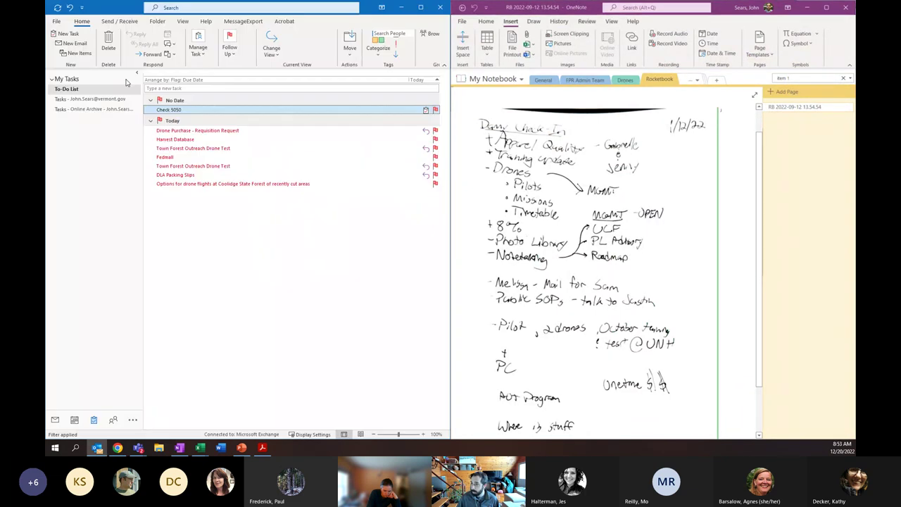
{"action": "left_click", "coordinate": [59, 421]}
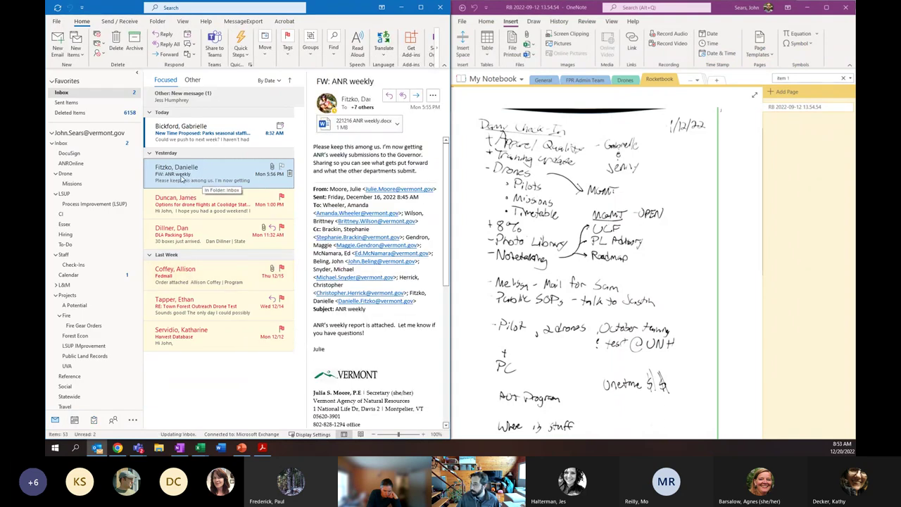
Try to insert the "FW: ANR weekly" email from Outlook into the Rocketbook page, then cancel the file insertion.
{"action": "left_click_drag", "start_coordinate": [181, 180], "coordinate": [748, 186]}
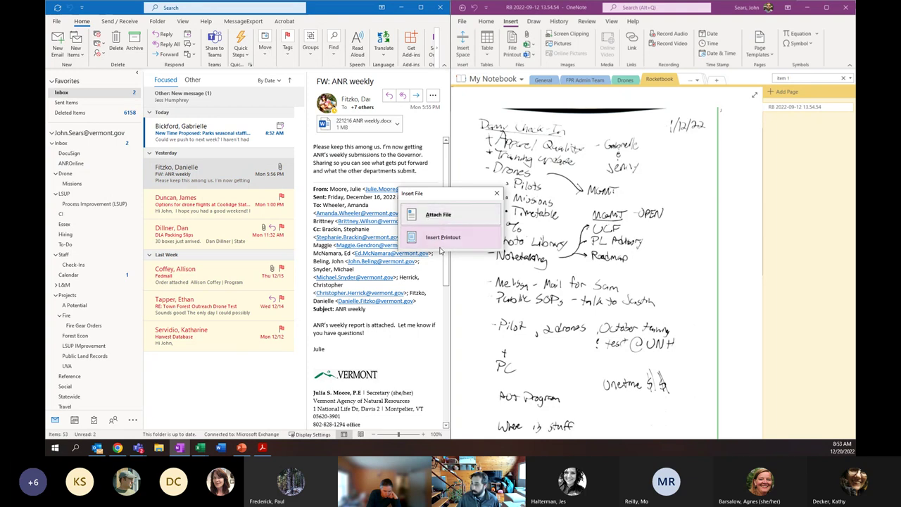
{"action": "left_click", "coordinate": [496, 195]}
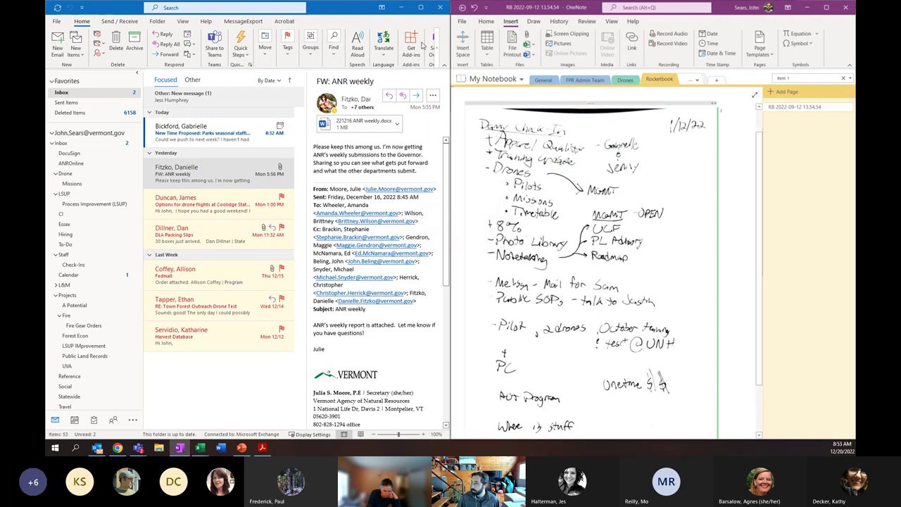
In the maximized Outlook window, send the "FW: ANR weekly" email to the Drones section of My Notebook in OneNote.
{"action": "double_click", "coordinate": [427, 13]}
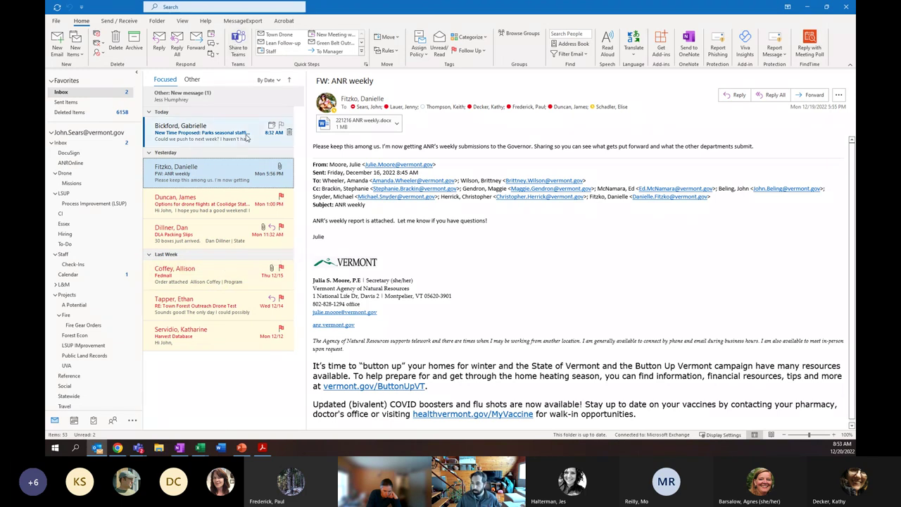
{"action": "left_click", "coordinate": [690, 49]}
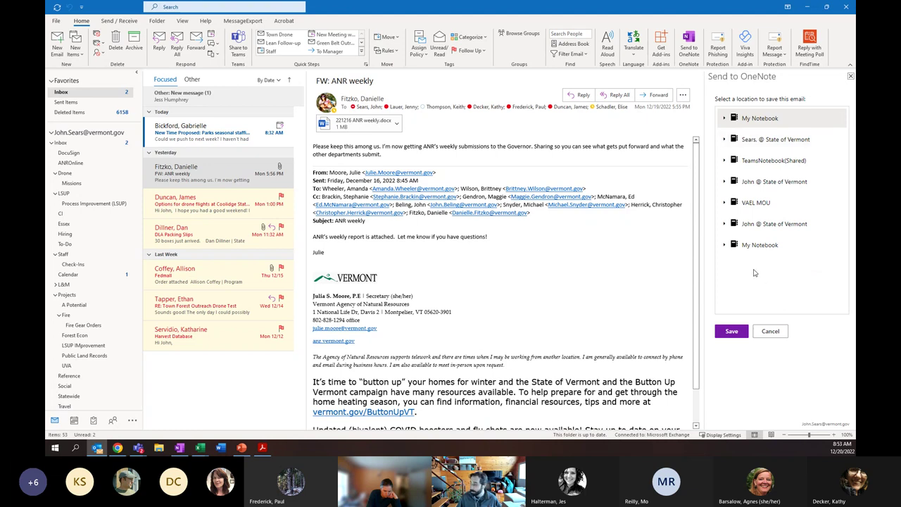
{"action": "left_click", "coordinate": [724, 118]}
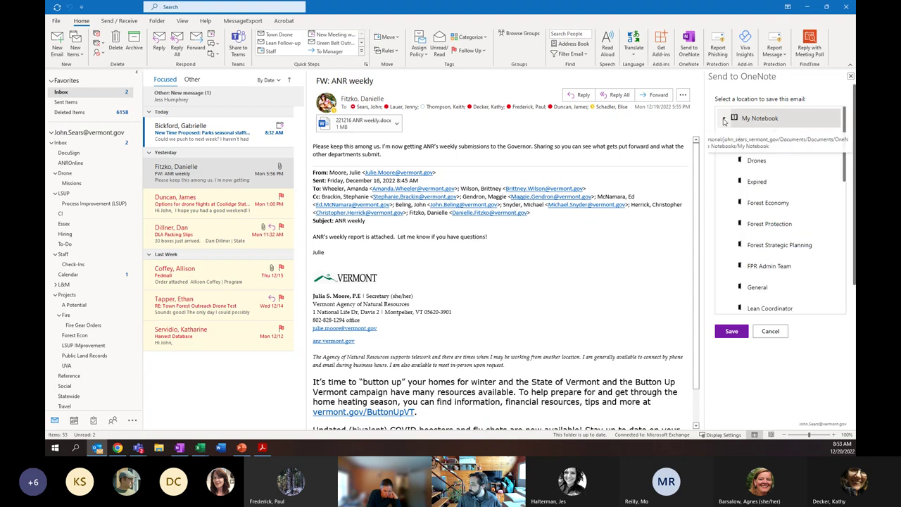
{"action": "scroll", "coordinate": [766, 211], "scroll_direction": "down", "scroll_amount": 3}
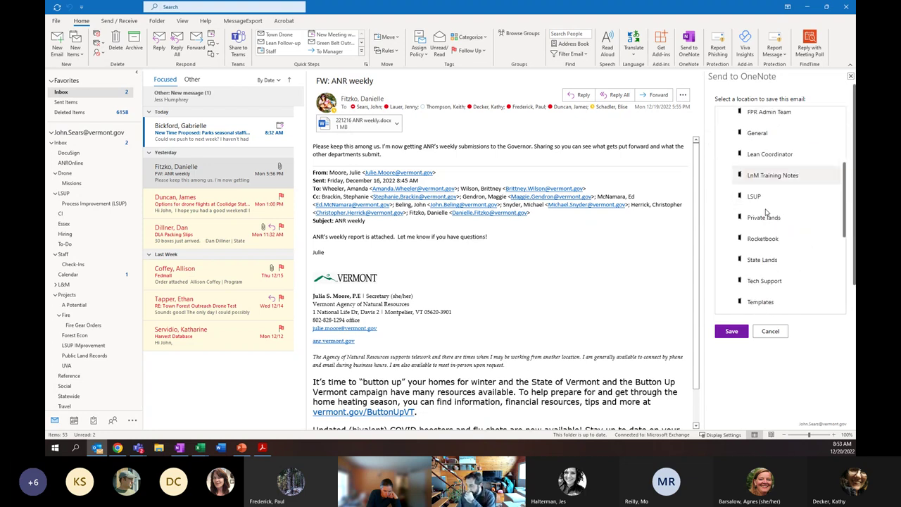
{"action": "scroll", "coordinate": [764, 216], "scroll_direction": "up", "scroll_amount": 3}
{"action": "scroll", "coordinate": [761, 218], "scroll_direction": "up", "scroll_amount": 1}
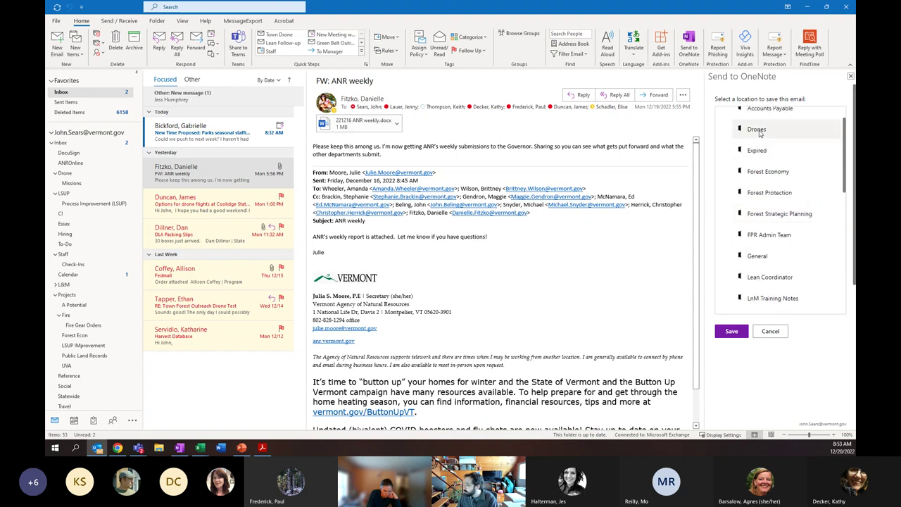
{"action": "left_click", "coordinate": [760, 132]}
{"action": "left_click", "coordinate": [725, 332]}
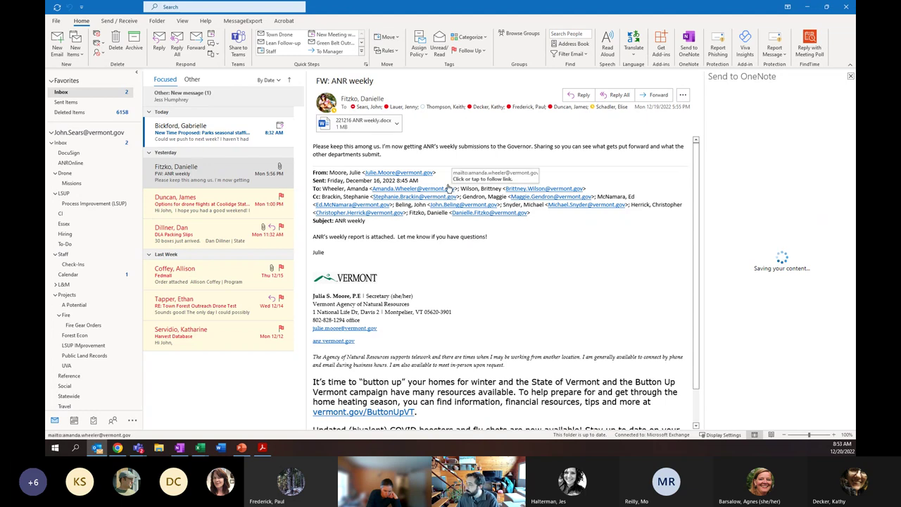
Minimize Outlook and switch back to OneNote with its window maximized.
{"action": "left_click", "coordinate": [203, 182]}
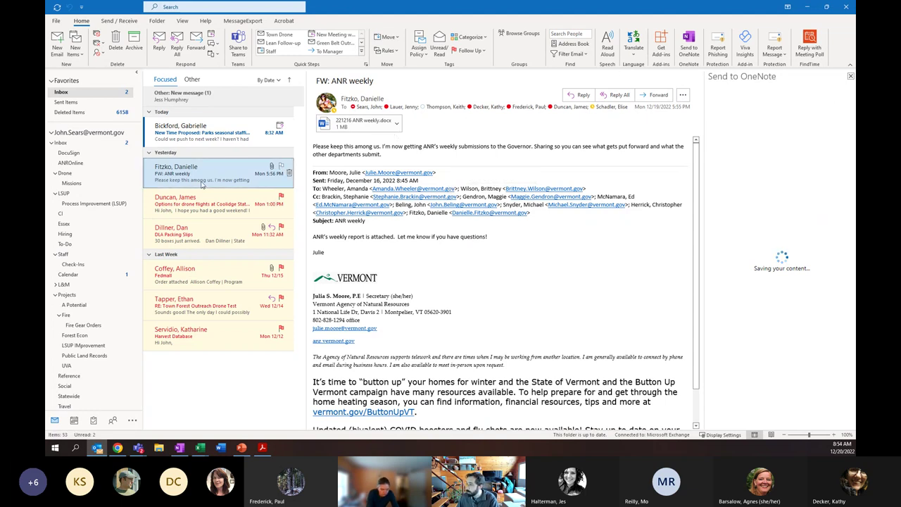
{"action": "left_click", "coordinate": [815, 7]}
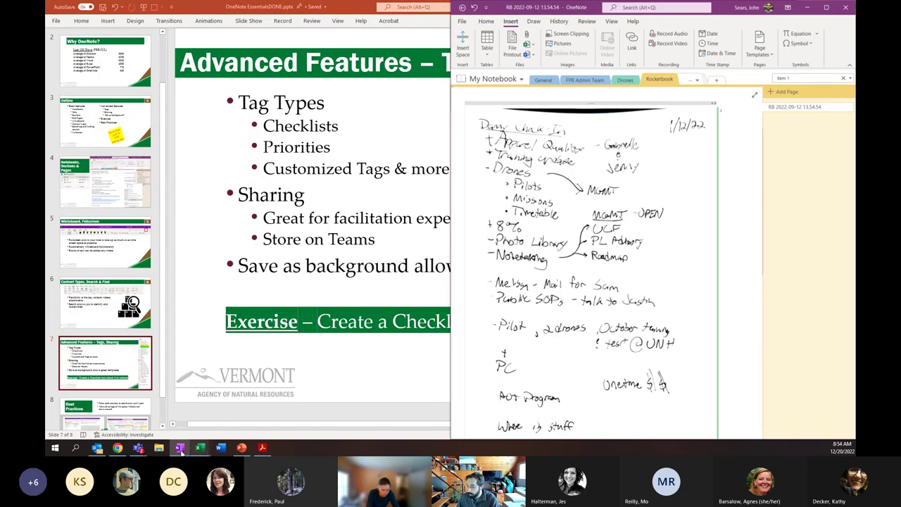
{"action": "left_click", "coordinate": [181, 448]}
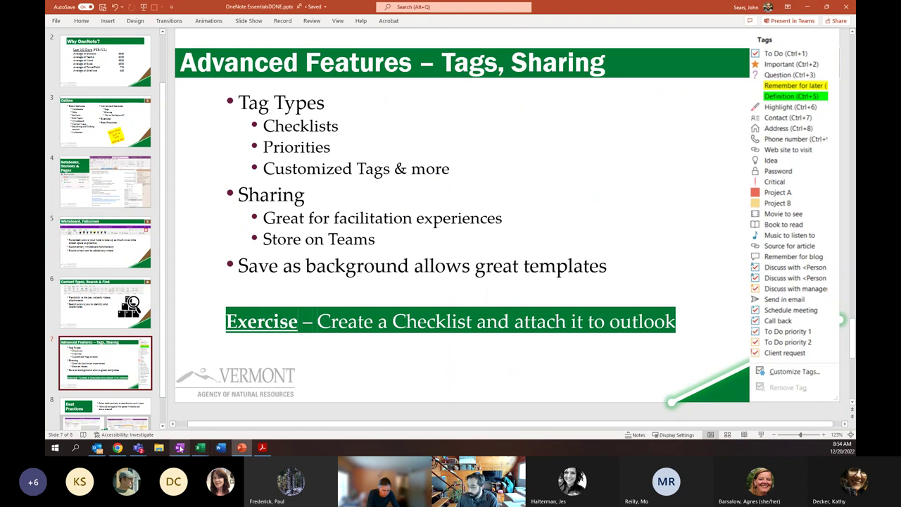
{"action": "left_click", "coordinate": [180, 448]}
{"action": "key", "text": "super+Up"}
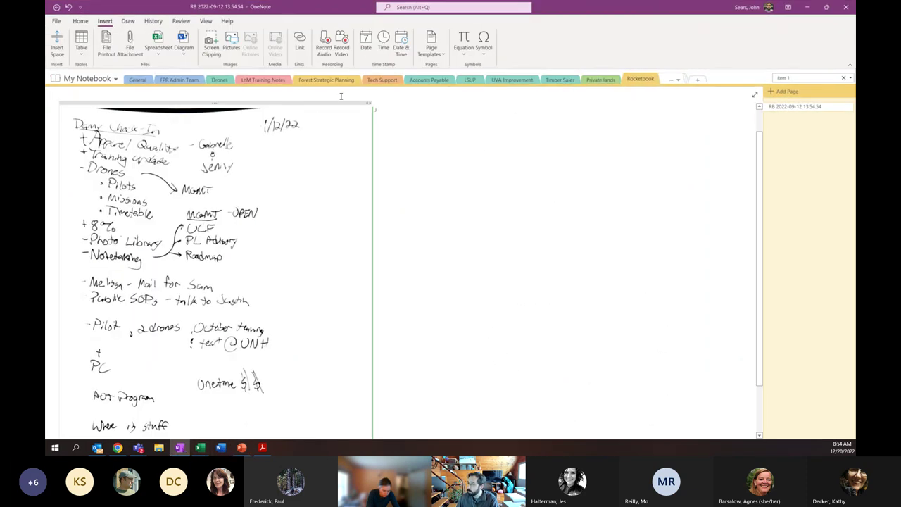
Open the "FW: ANR weekly" page in the Drones section.
{"action": "left_click", "coordinate": [220, 80]}
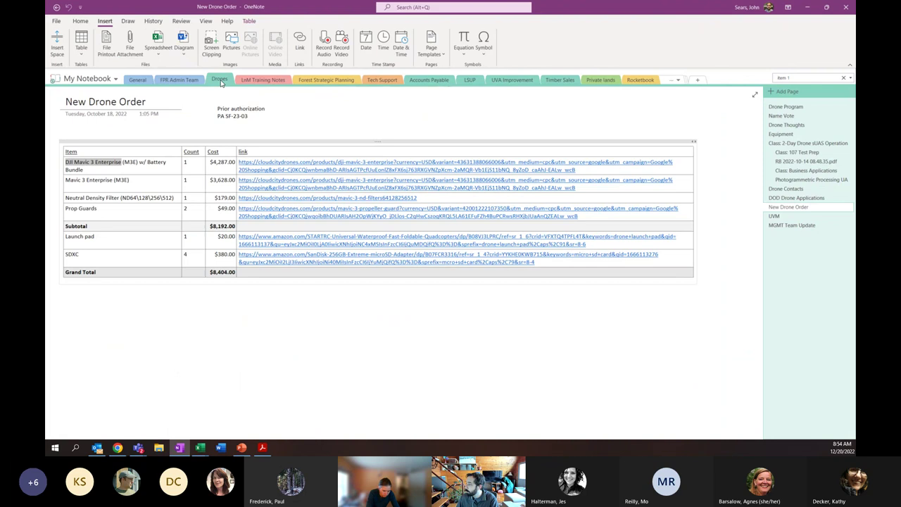
{"action": "left_click", "coordinate": [799, 225]}
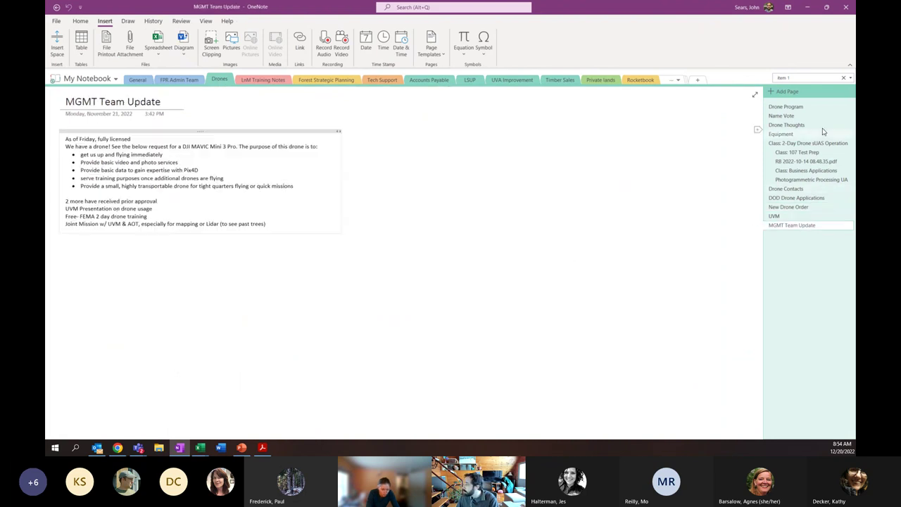
{"action": "left_click", "coordinate": [809, 218]}
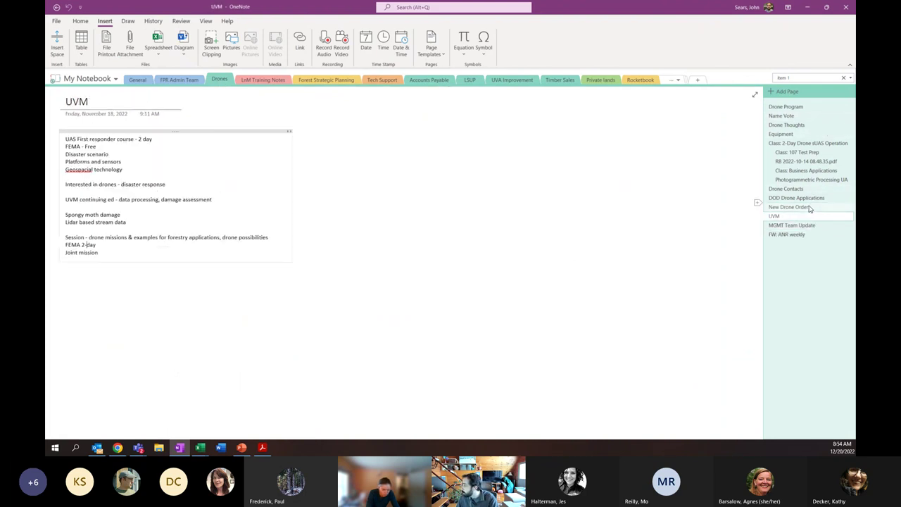
{"action": "left_click", "coordinate": [796, 235]}
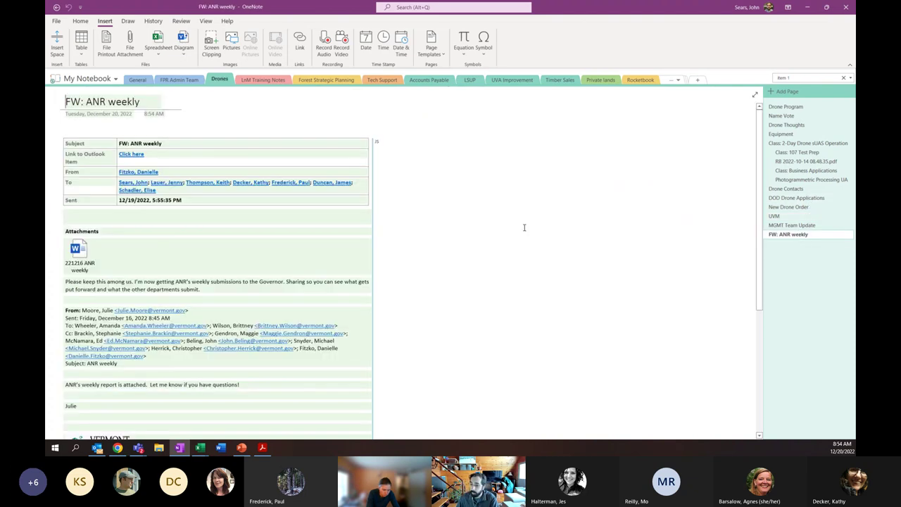
Look through the saved email page, examining its header table, attachment, message text and note container.
{"action": "scroll", "coordinate": [513, 225], "scroll_direction": "down", "scroll_amount": 3}
{"action": "scroll", "coordinate": [475, 219], "scroll_direction": "up", "scroll_amount": 3}
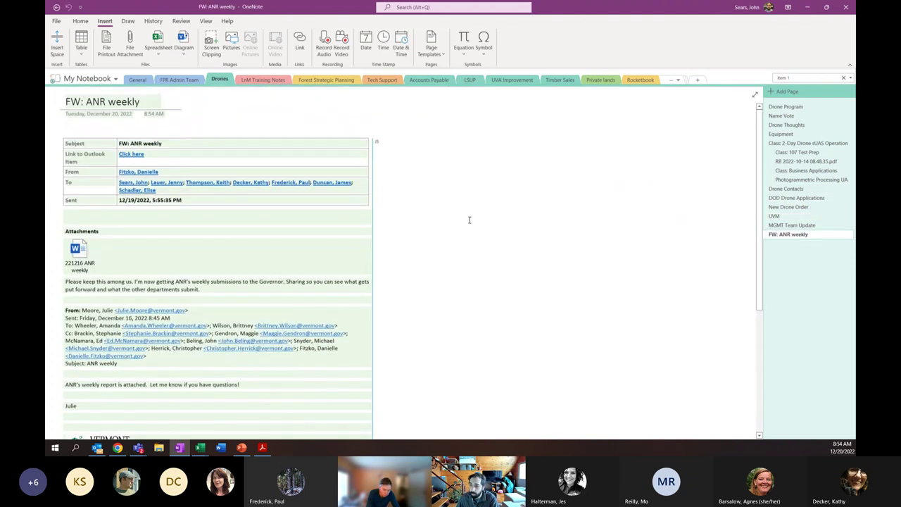
{"action": "scroll", "coordinate": [468, 220], "scroll_direction": "down", "scroll_amount": 1}
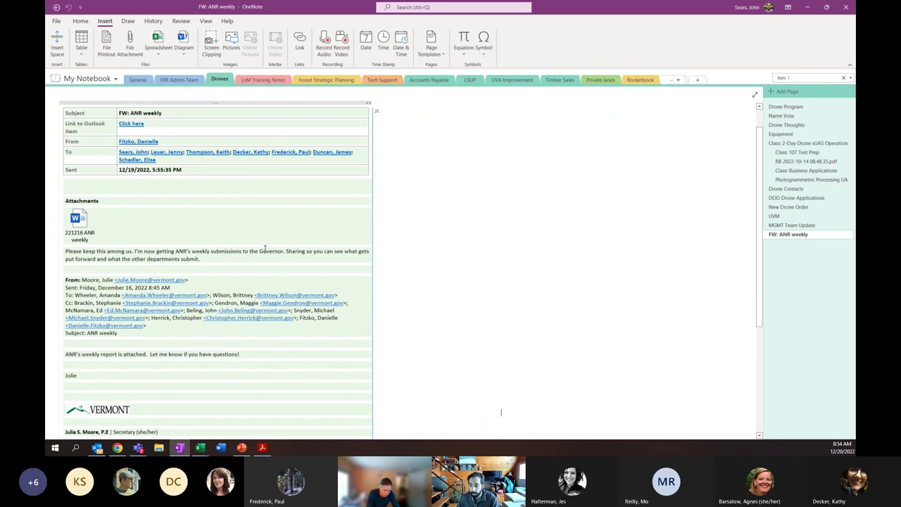
{"action": "left_click_drag", "start_coordinate": [159, 251], "coordinate": [138, 251]}
{"action": "left_click", "coordinate": [216, 257]}
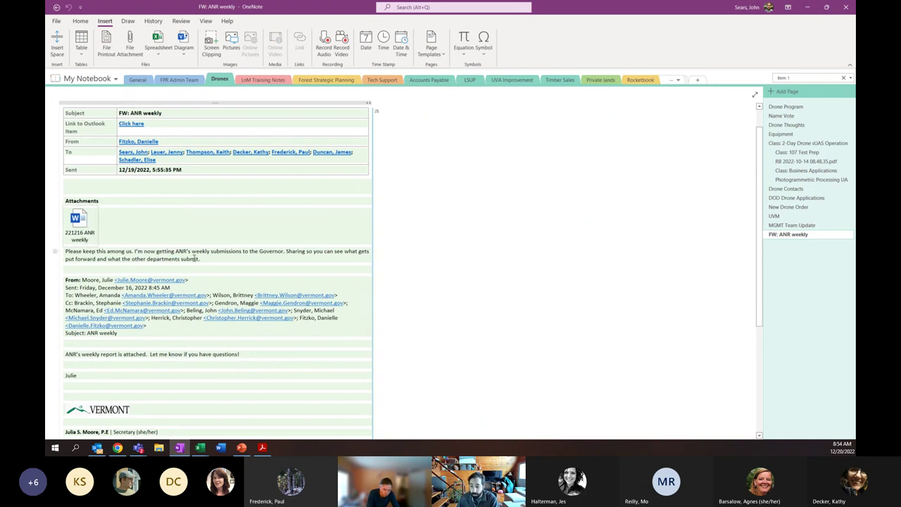
{"action": "scroll", "coordinate": [195, 257], "scroll_direction": "down", "scroll_amount": 6}
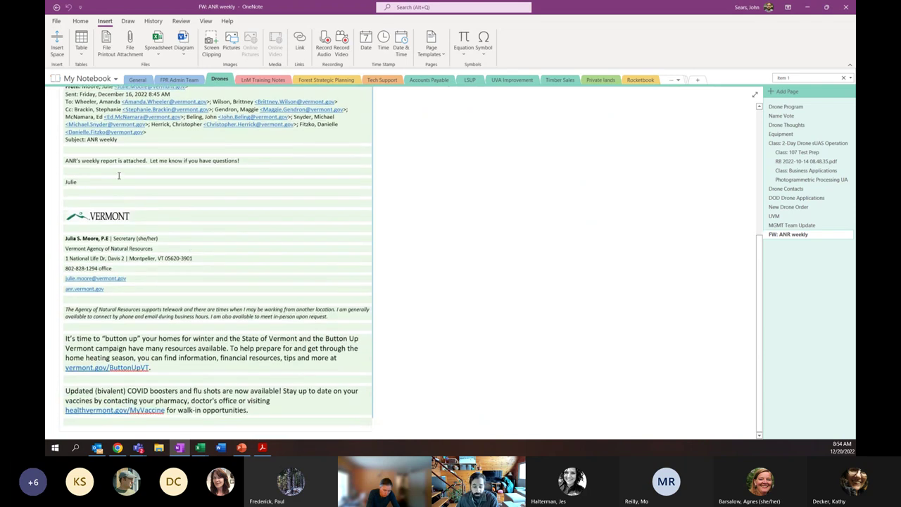
{"action": "mouse_move", "coordinate": [103, 155]}
{"action": "left_mouse_down"}
{"action": "mouse_move", "coordinate": [188, 235]}
{"action": "mouse_move", "coordinate": [301, 294]}
{"action": "left_mouse_up"}
{"action": "scroll", "coordinate": [296, 285], "scroll_direction": "up", "scroll_amount": 7}
{"action": "scroll", "coordinate": [286, 272], "scroll_direction": "down", "scroll_amount": 1}
{"action": "left_click", "coordinate": [263, 103]}
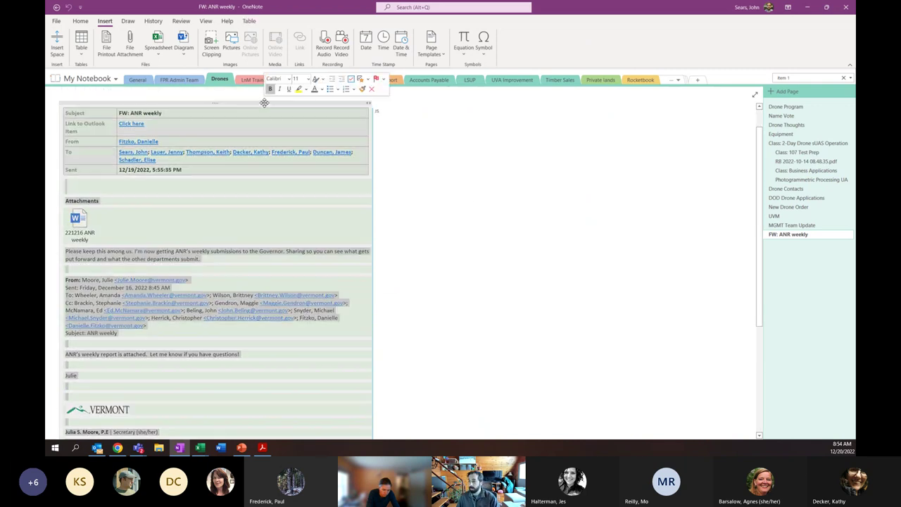
Delete the "FW: ANR weekly" page from the Drones section.
{"action": "right_click", "coordinate": [816, 235]}
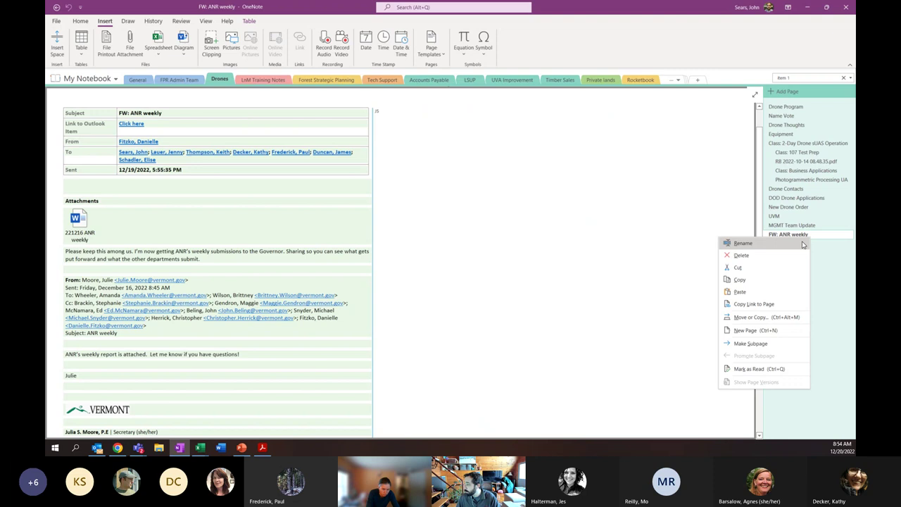
{"action": "left_click", "coordinate": [757, 257]}
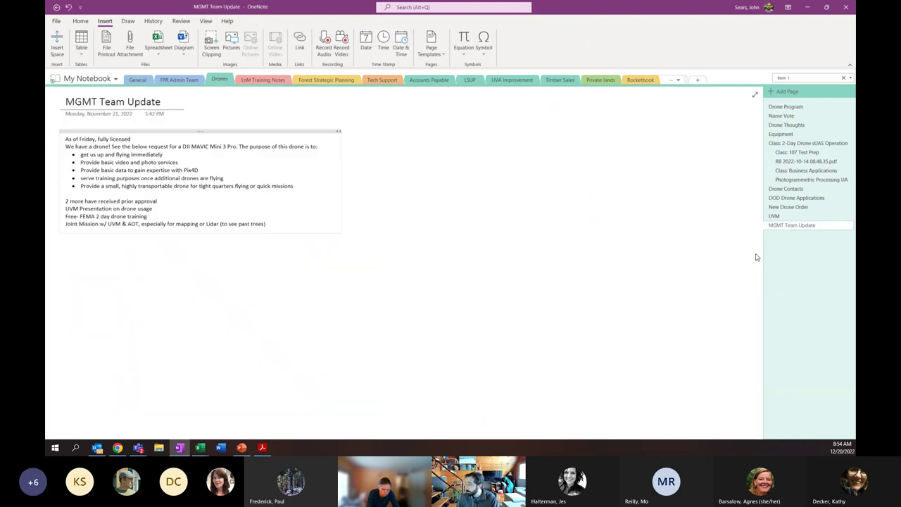
Open the Drone Program page and copy the link to it.
{"action": "left_click", "coordinate": [783, 108]}
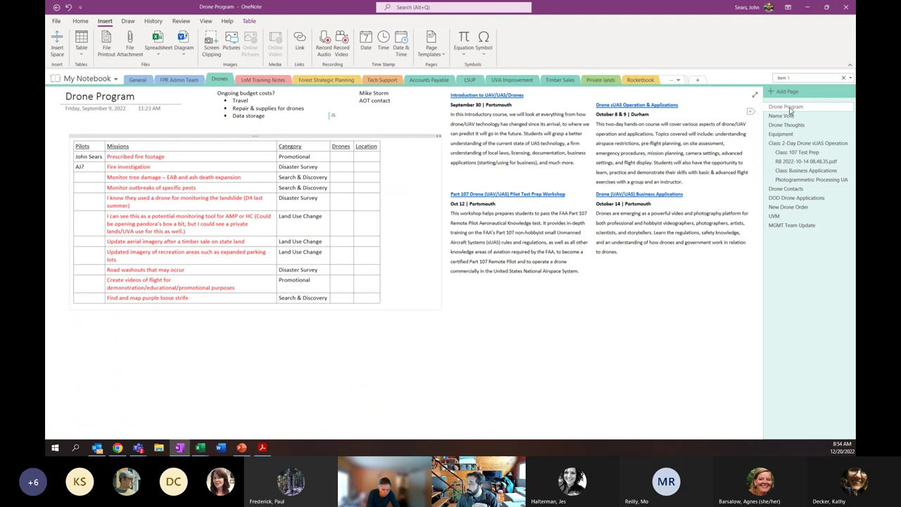
{"action": "right_click", "coordinate": [789, 110]}
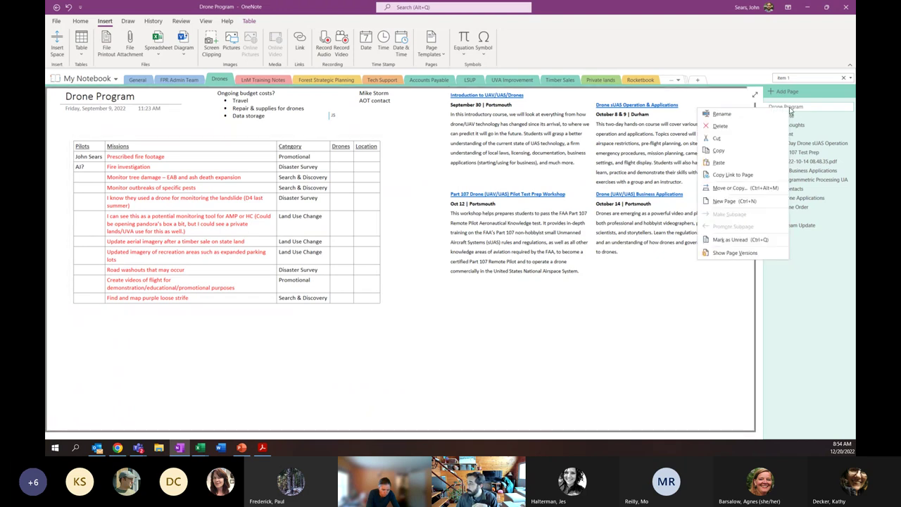
{"action": "left_click", "coordinate": [743, 175]}
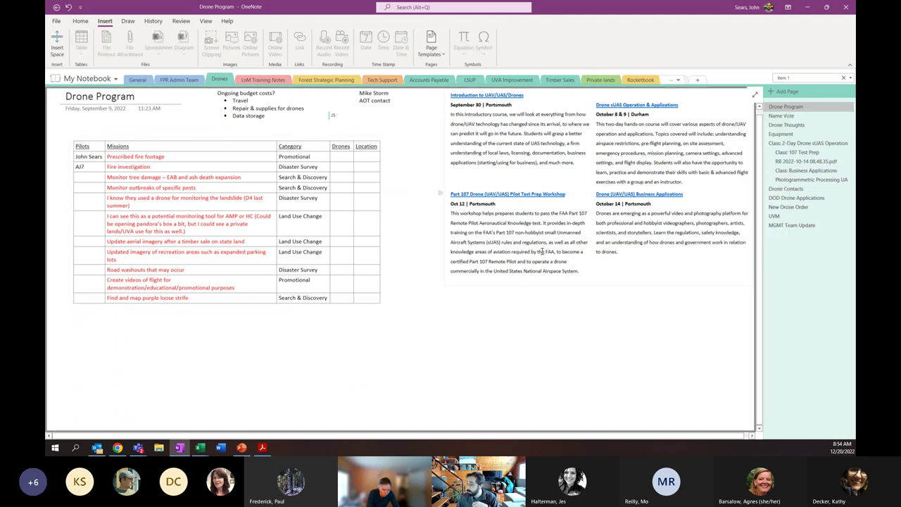